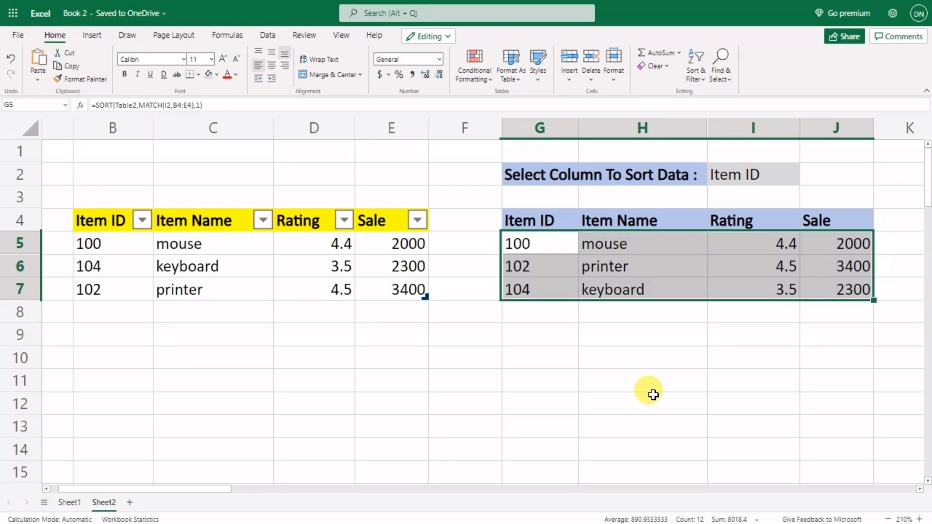
click(197, 272)
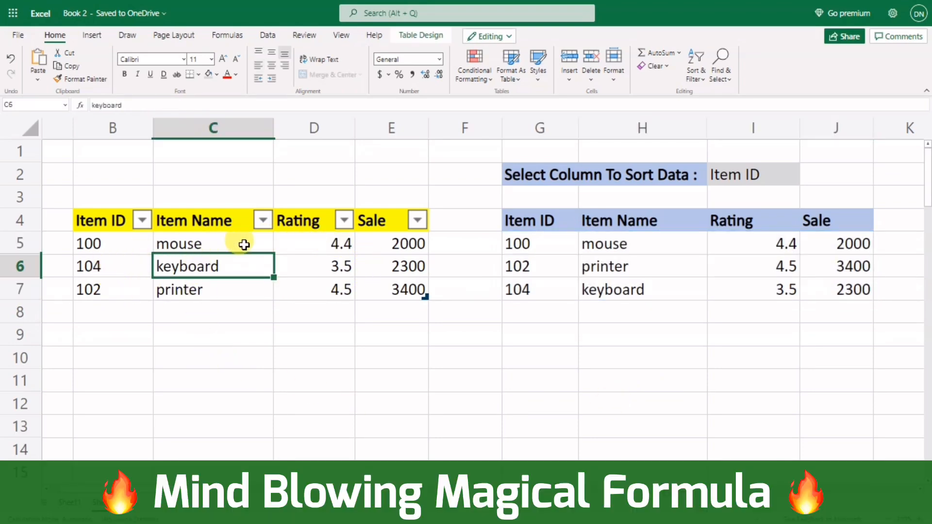
drag(115, 237, 118, 281)
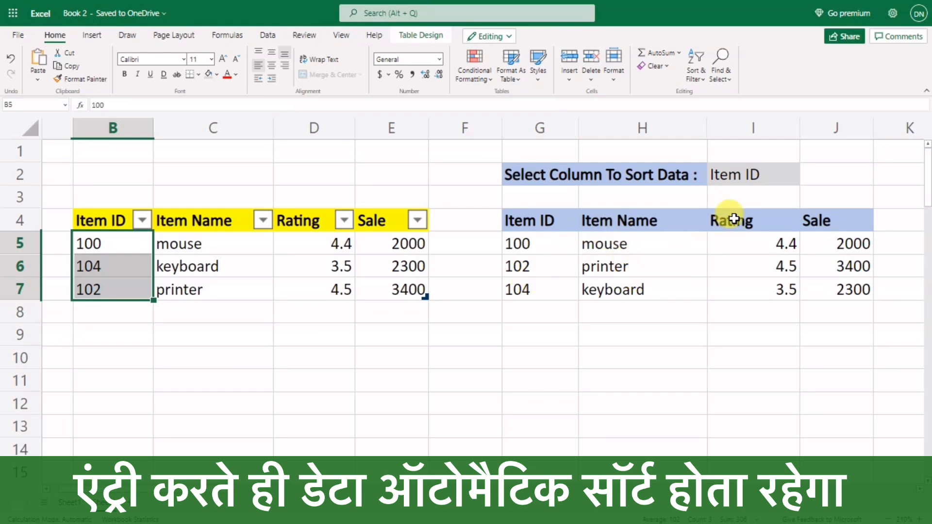
- Add a record in row 8 of the item table with ID 101, name mouse usb, rating 3.9 and sale 3450
click(85, 316)
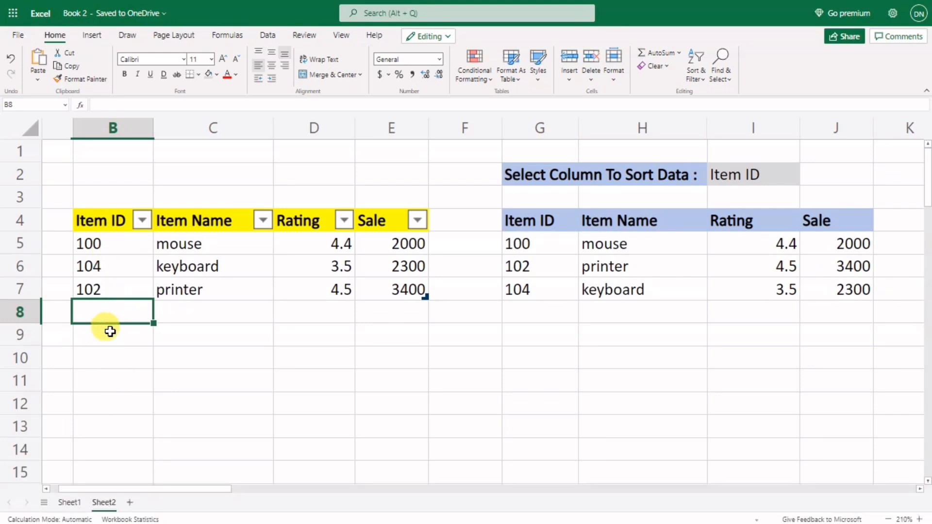
text(1)
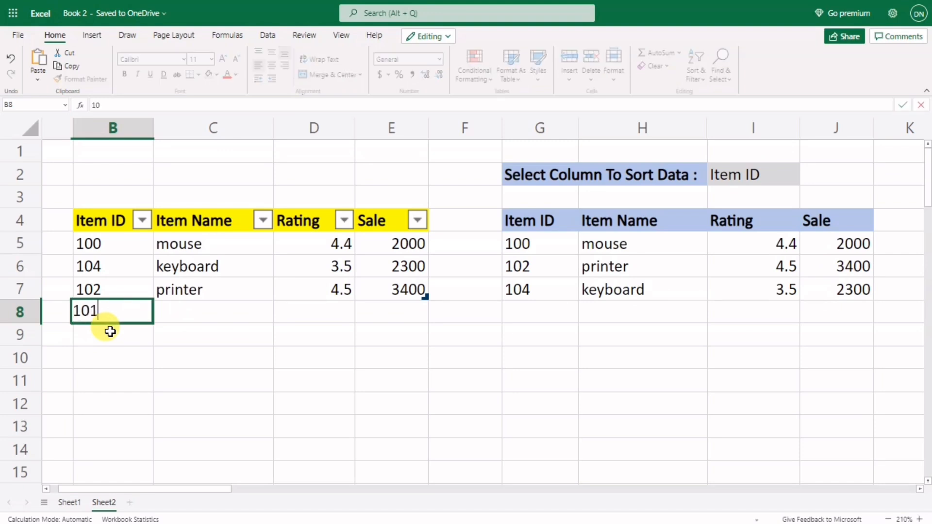
text(01)
key(Tab)
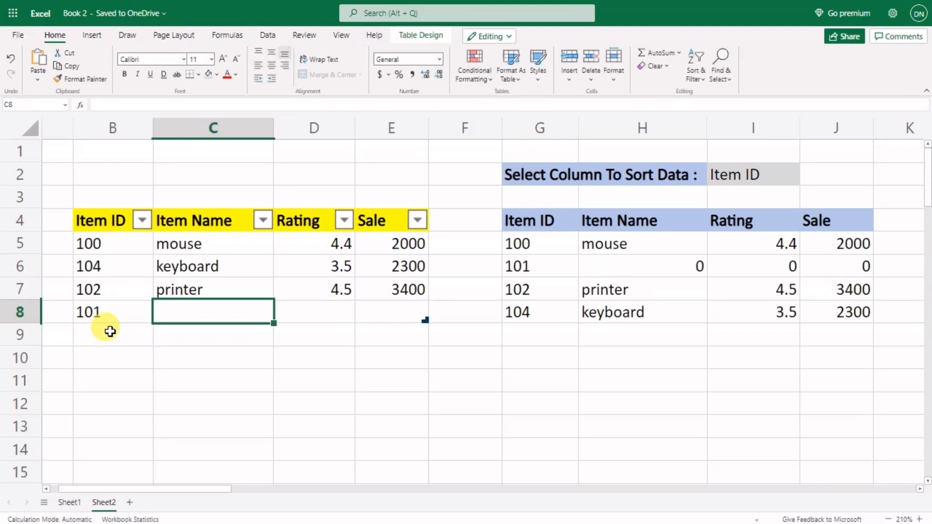
text(mo)
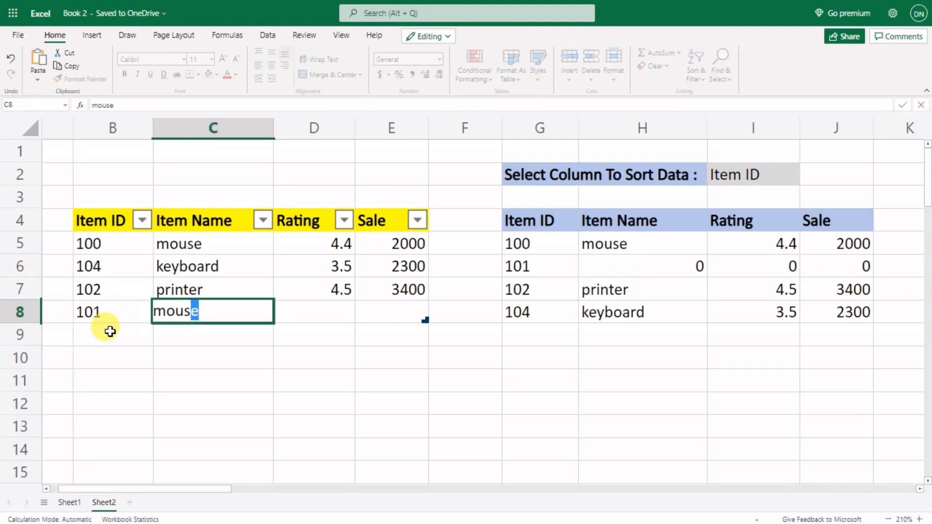
text(use usb)
key(Tab)
text(3.)
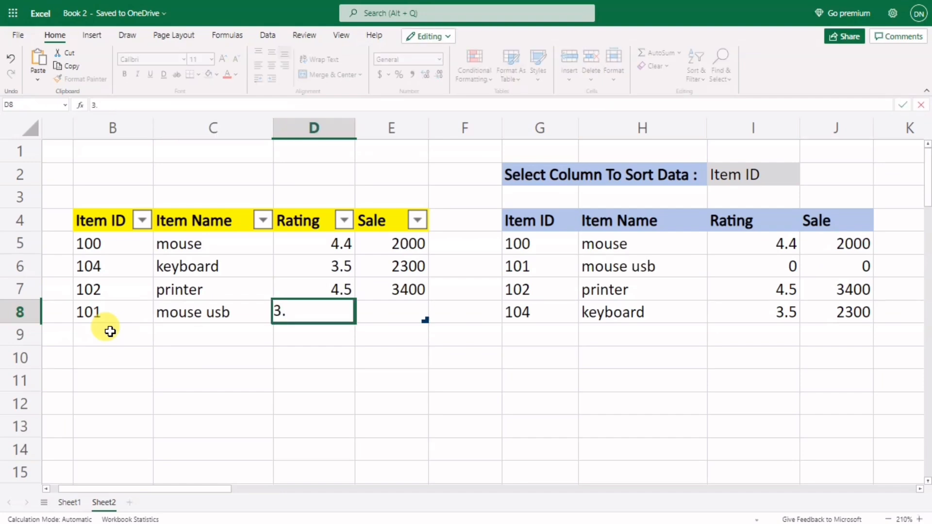
text(9)
key(Tab)
text(3450)
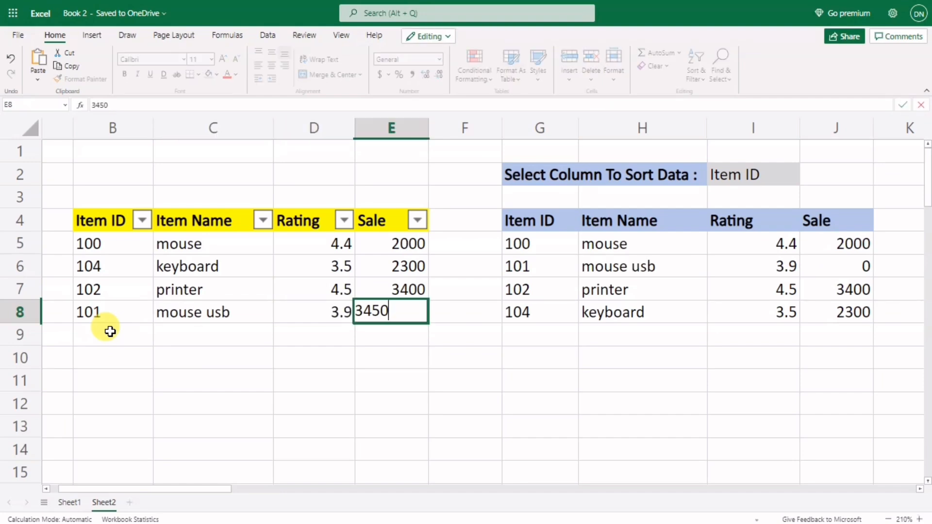
key(Return)
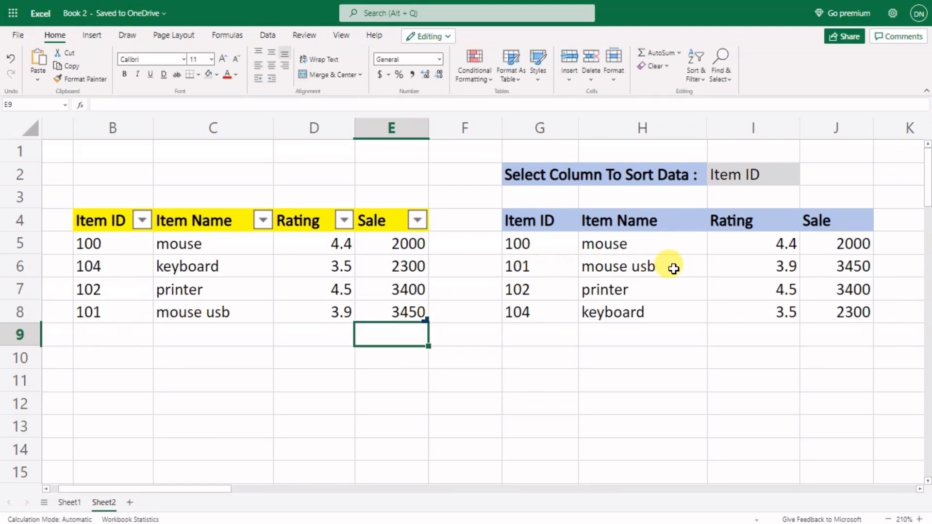
click(539, 246)
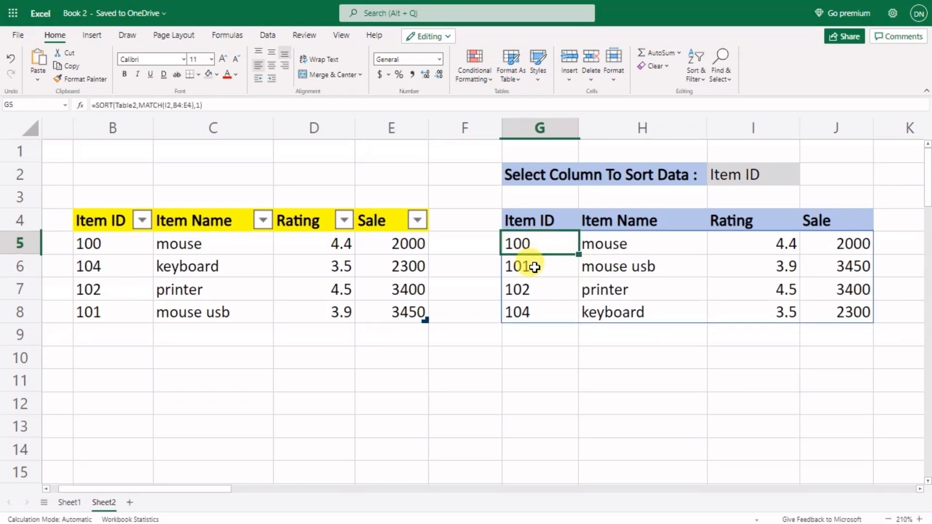
click(535, 268)
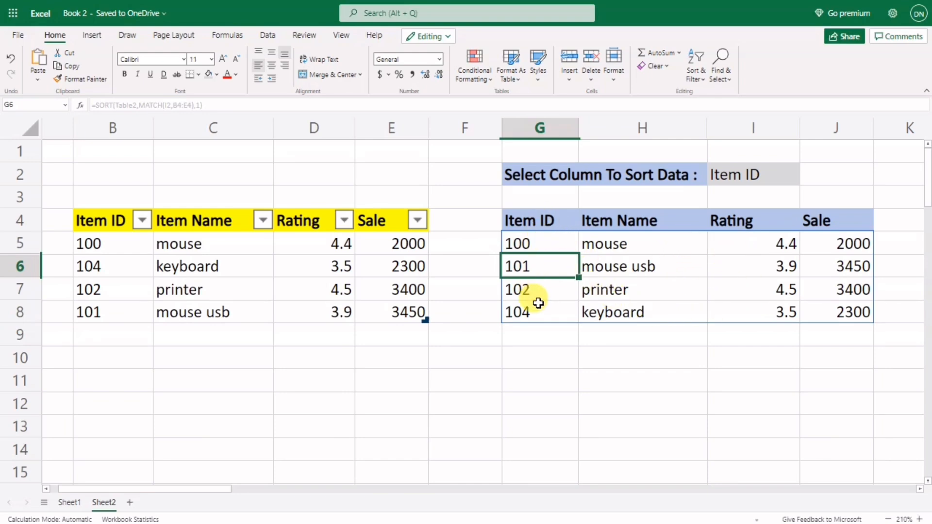
click(750, 172)
click(811, 175)
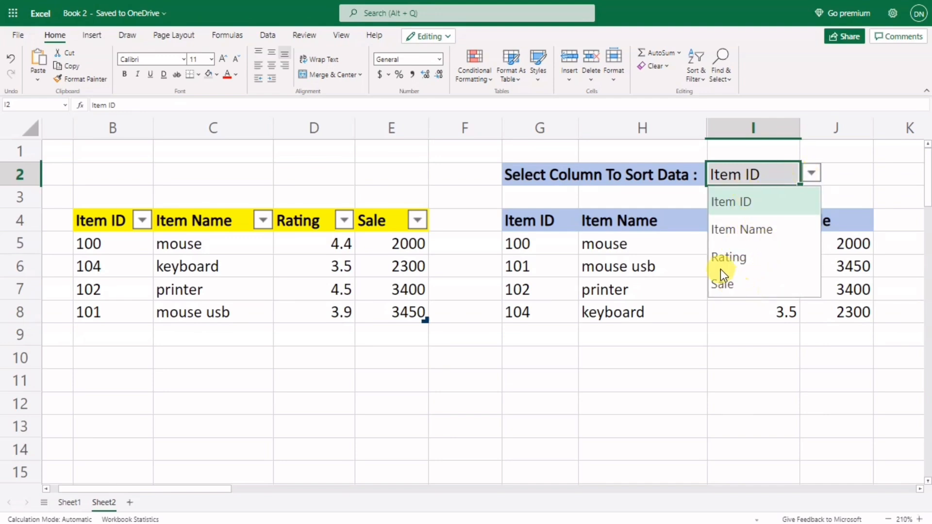
click(556, 178)
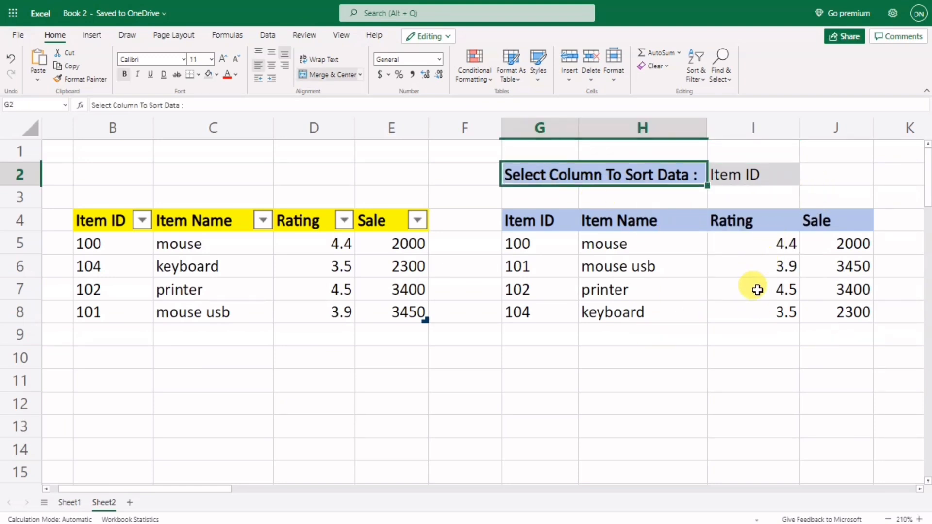
- Set the sort column selector in cell I2 to Rating
click(757, 174)
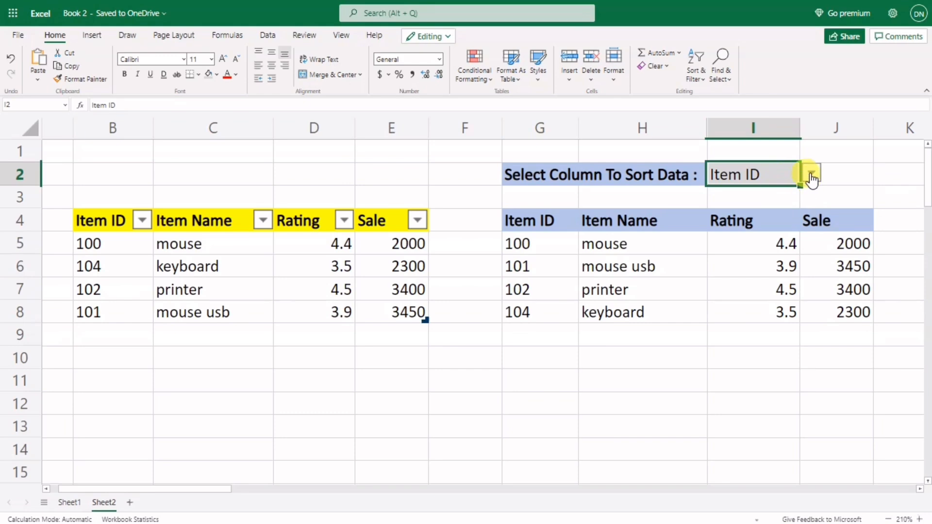
click(811, 173)
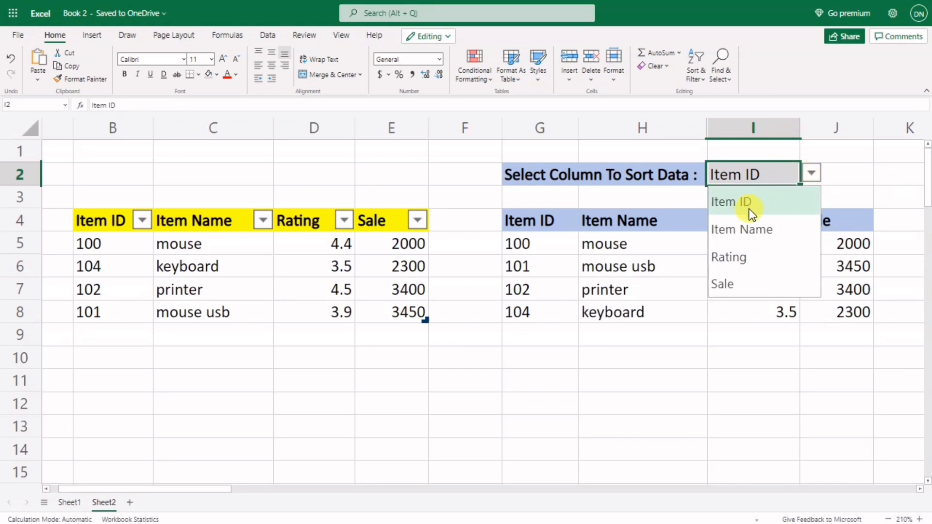
click(732, 258)
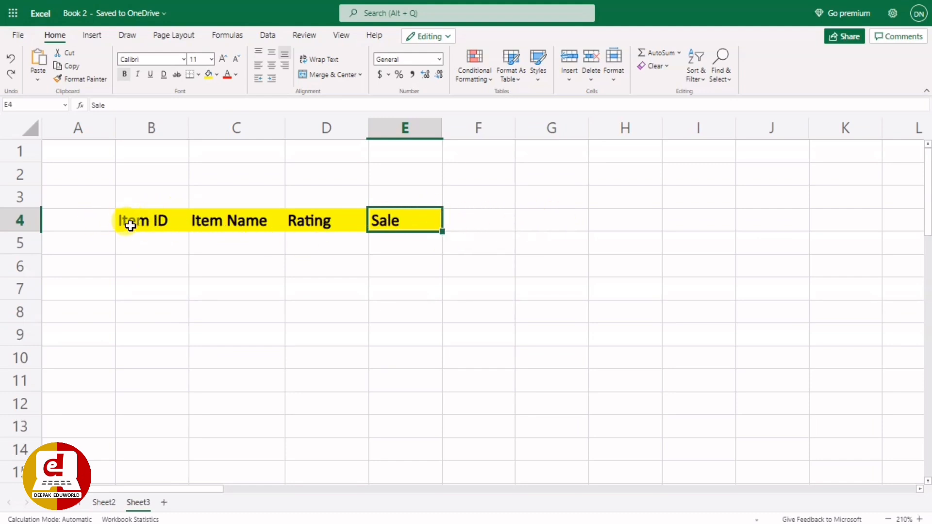
- Convert the range B4:E5 on Sheet3 into a table that uses its first row as headers
drag(125, 218, 410, 244)
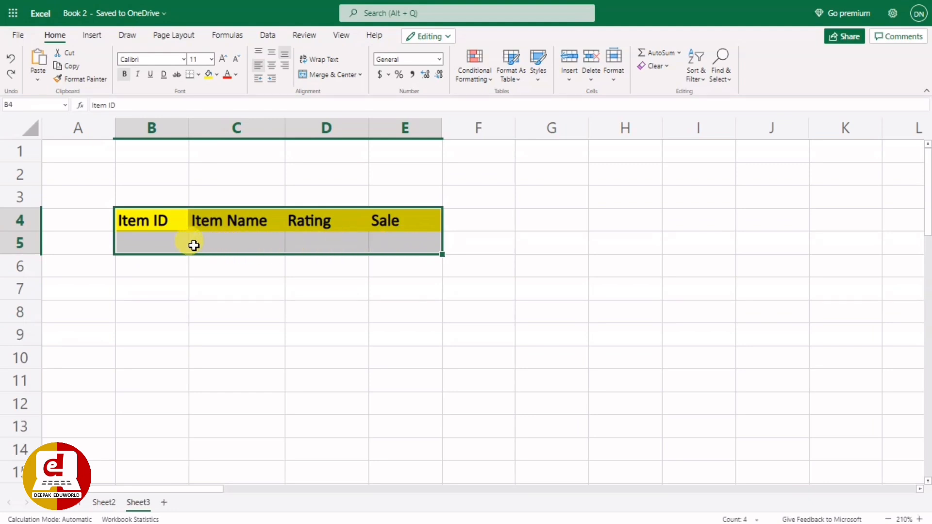
click(90, 36)
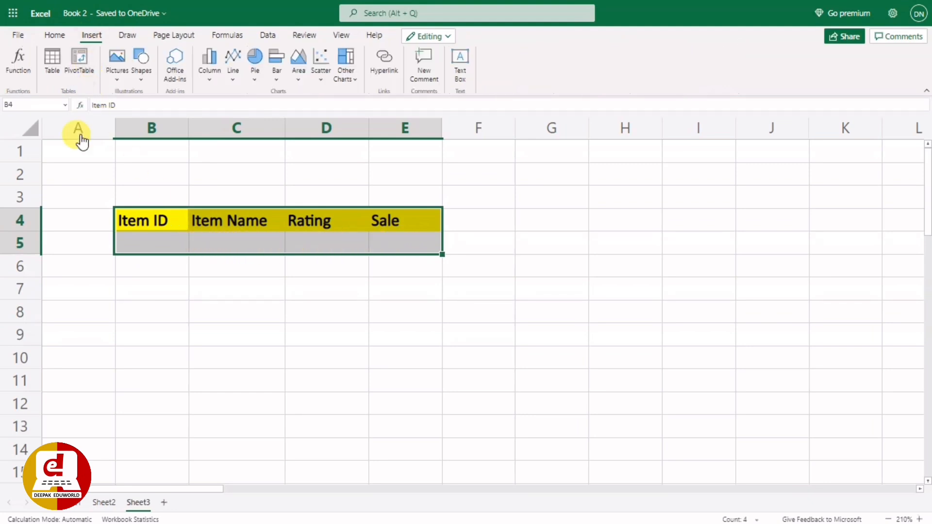
click(48, 57)
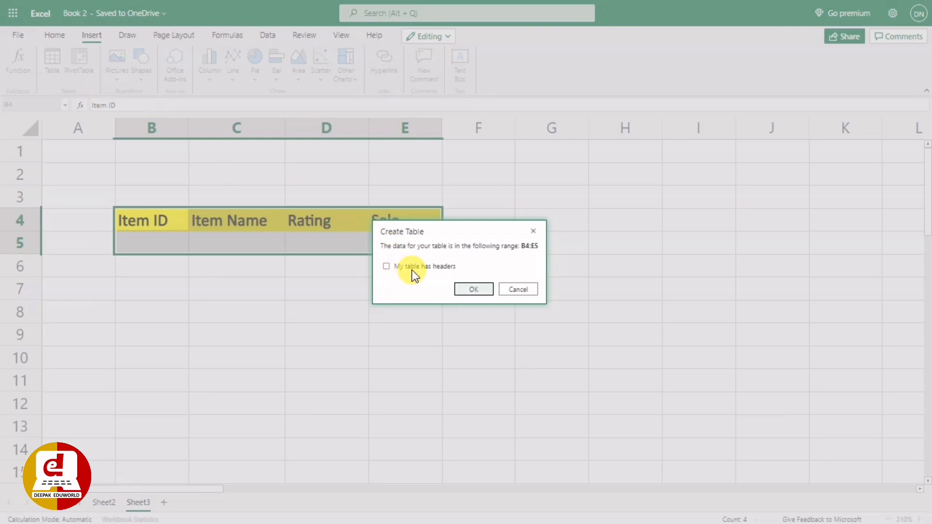
click(386, 267)
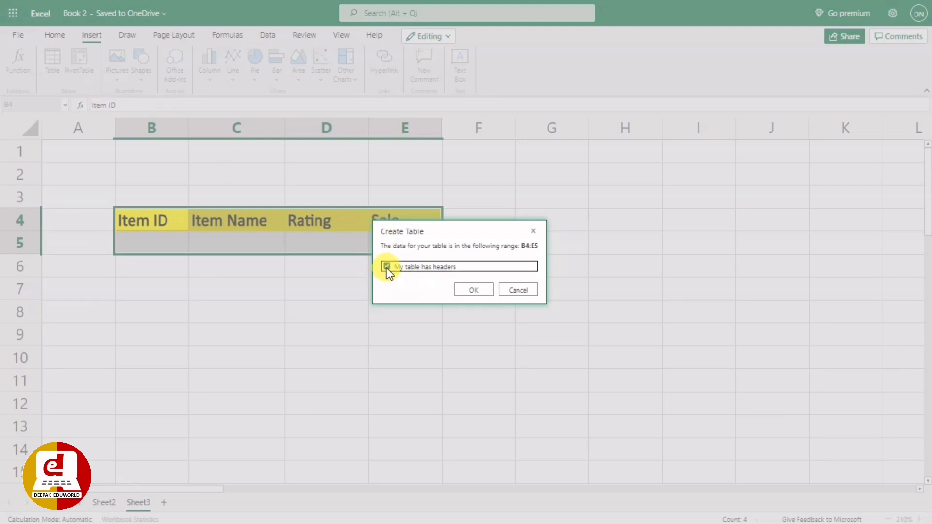
click(475, 290)
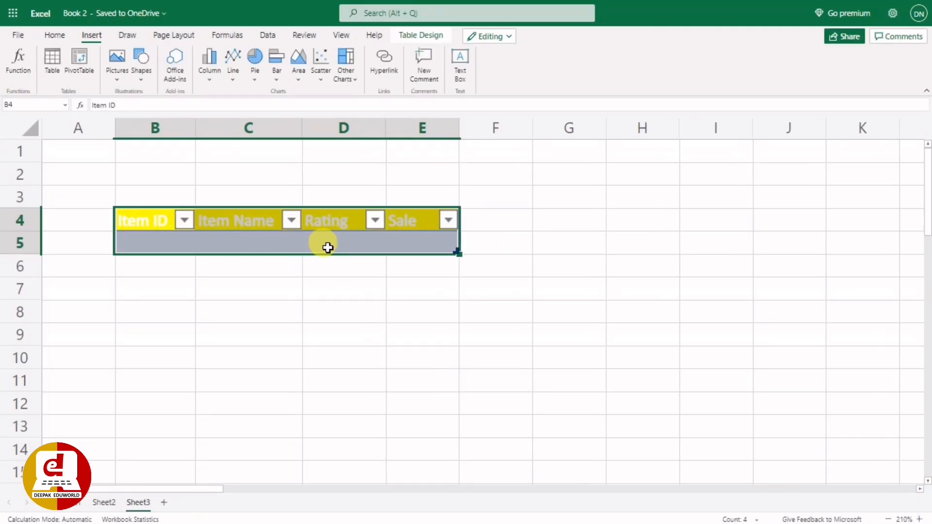
click(325, 328)
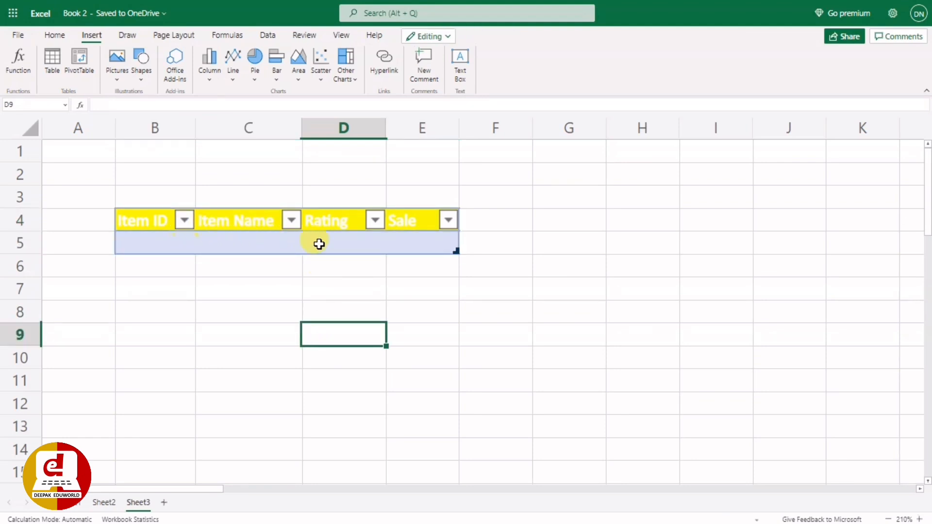
- Apply the plain, uncoloured style from the Light group to the new table
click(349, 241)
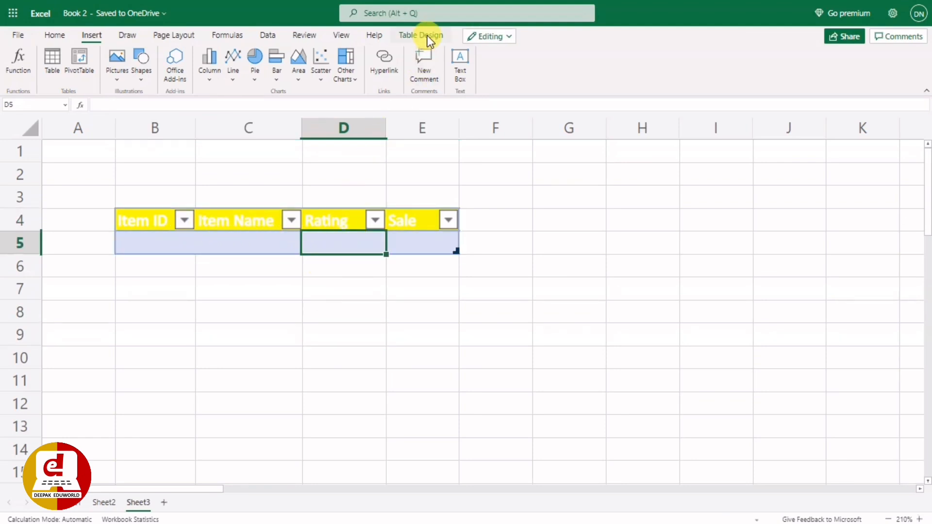
click(427, 35)
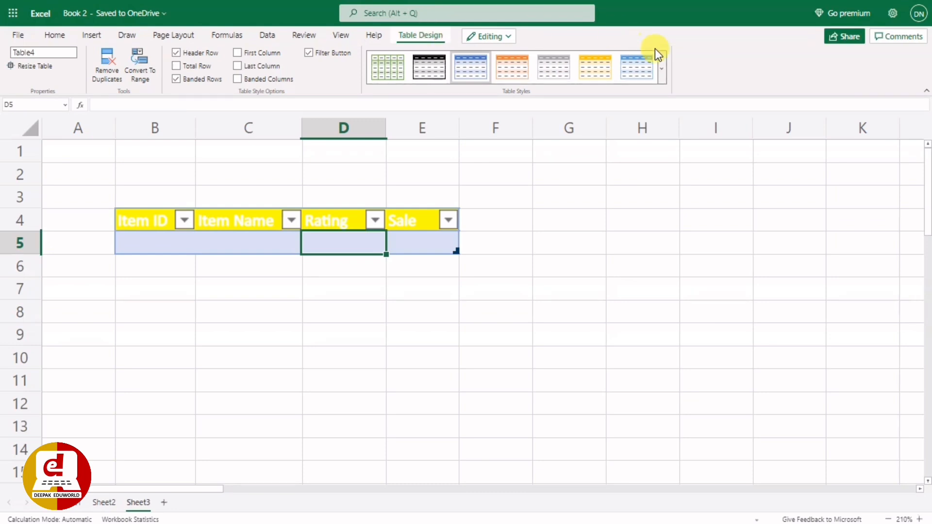
click(662, 70)
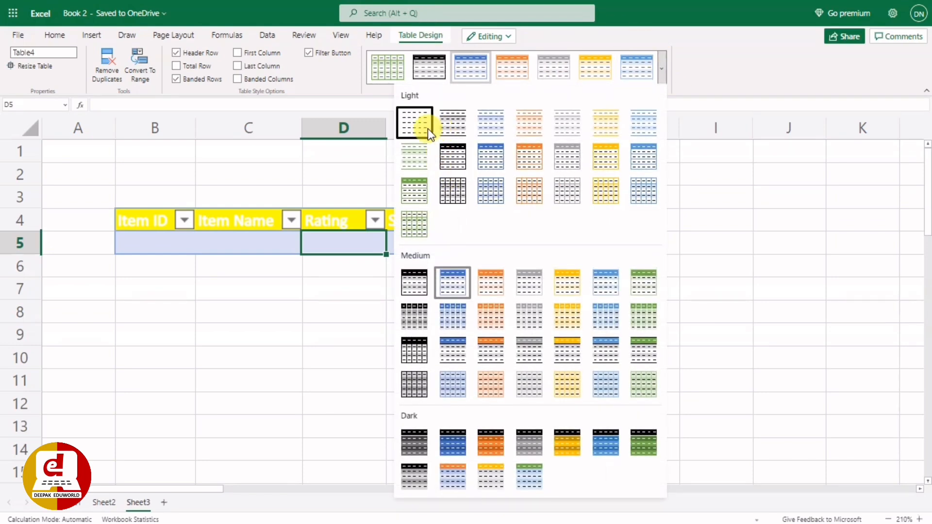
click(416, 130)
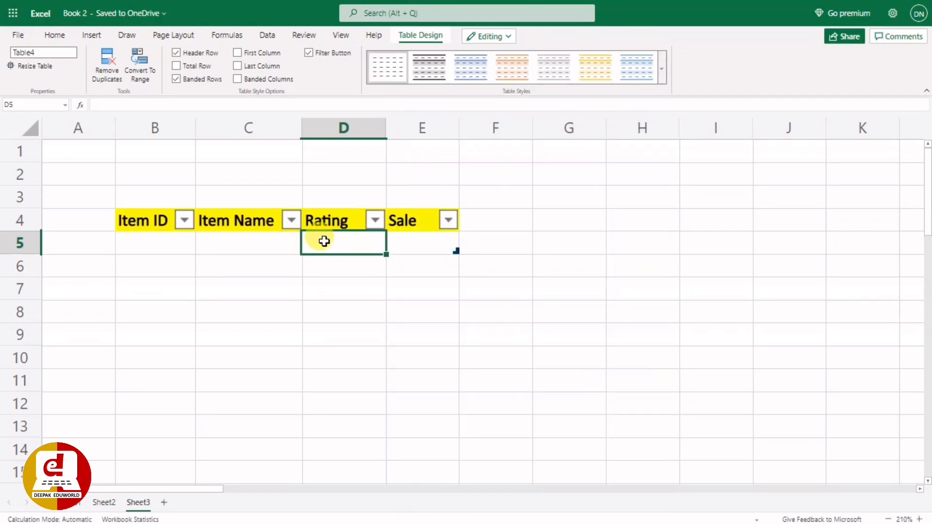
click(258, 329)
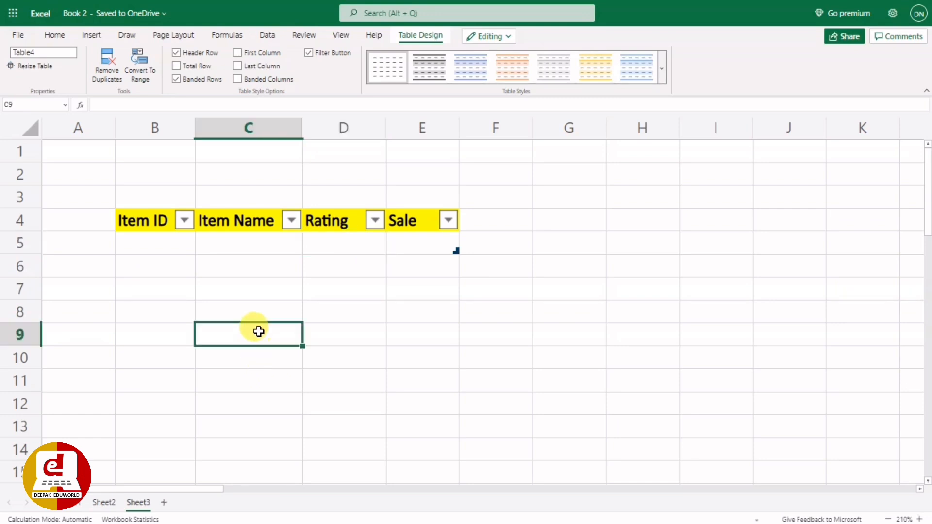
drag(131, 227, 424, 250)
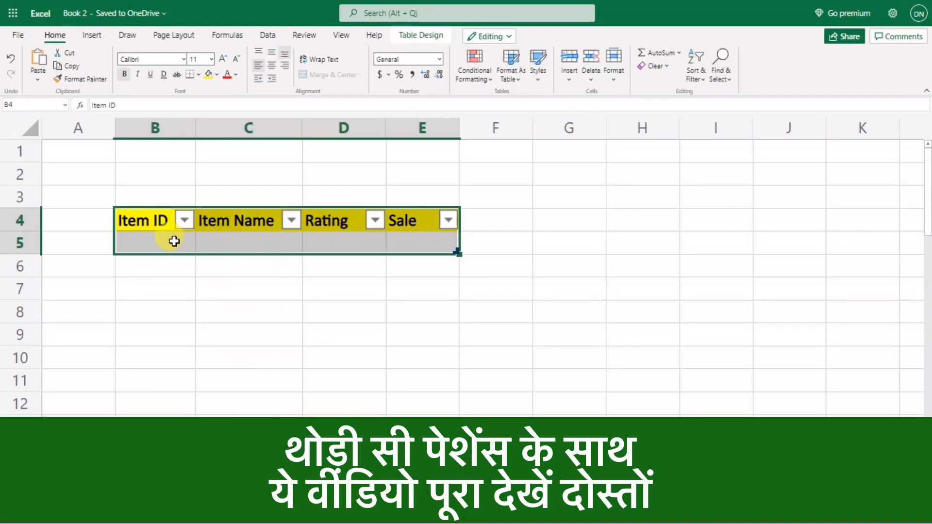
click(412, 34)
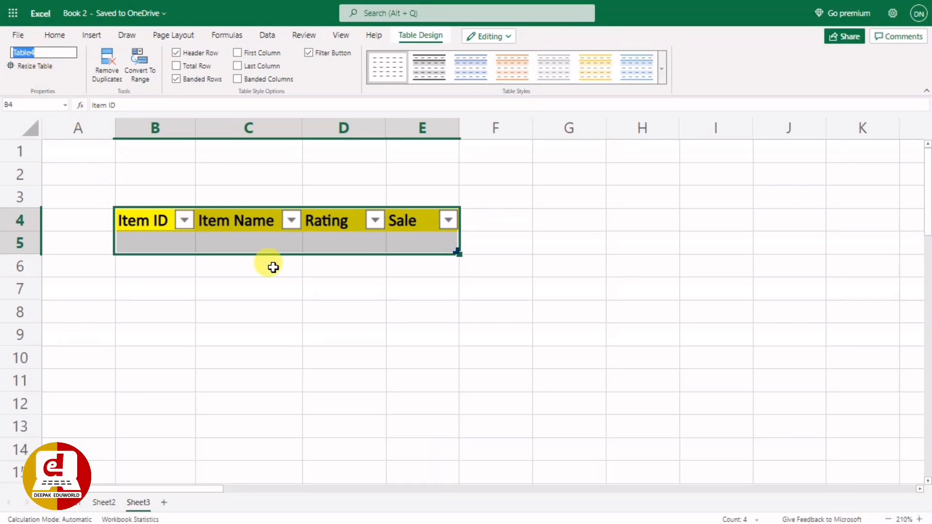
click(517, 360)
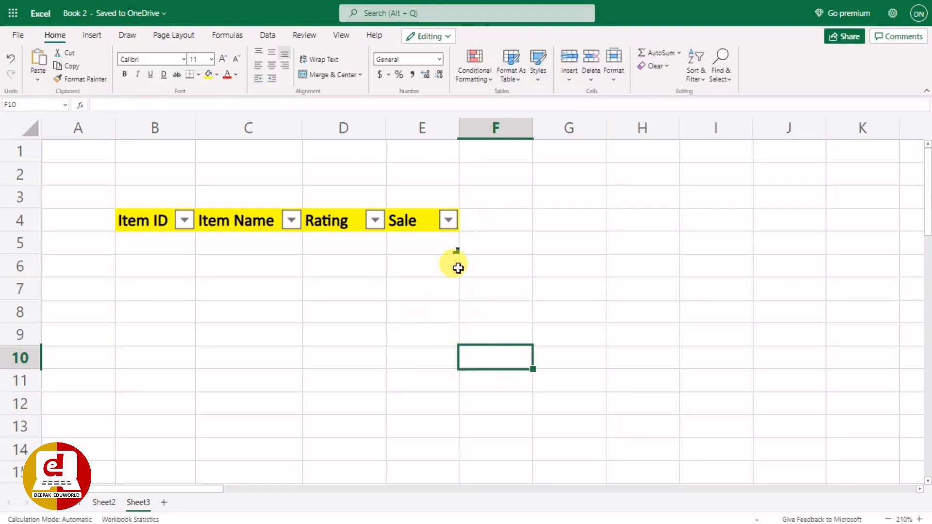
- Copy the table's header row B4:E4 and paste it starting at cell G4
drag(158, 223, 412, 224)
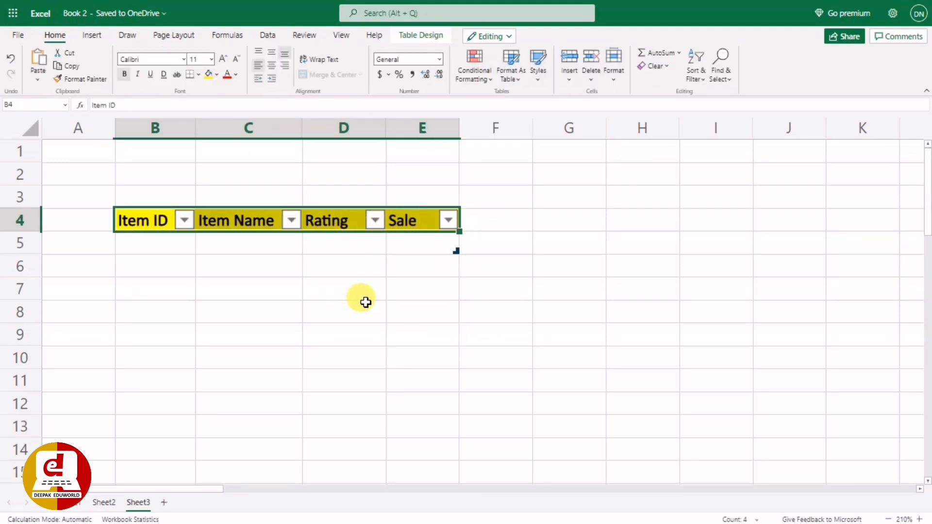
key(ctrl+c)
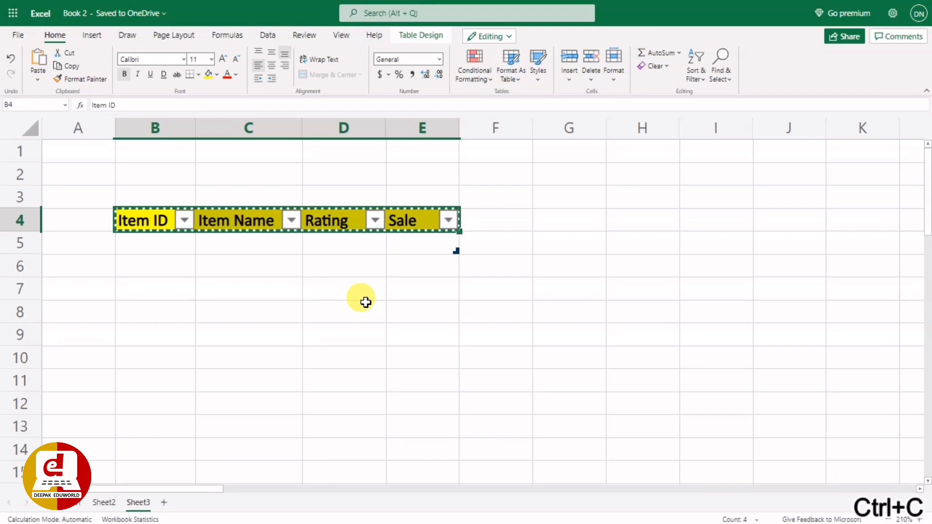
click(554, 227)
key(ctrl+v)
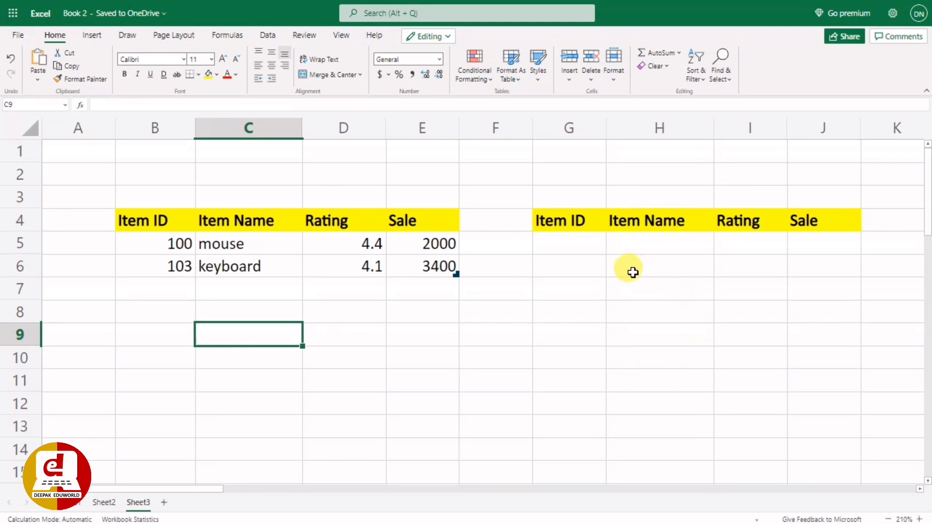
- Enter the formula =SORT(Table4,1,1) in cell G5, beneath the copied headers, to sort the table ascending by its first column
drag(561, 217, 815, 223)
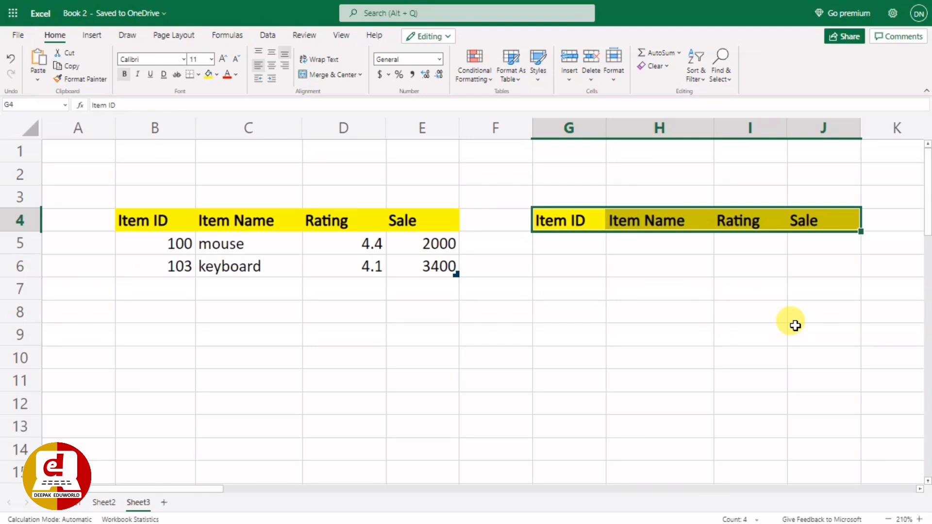
click(573, 248)
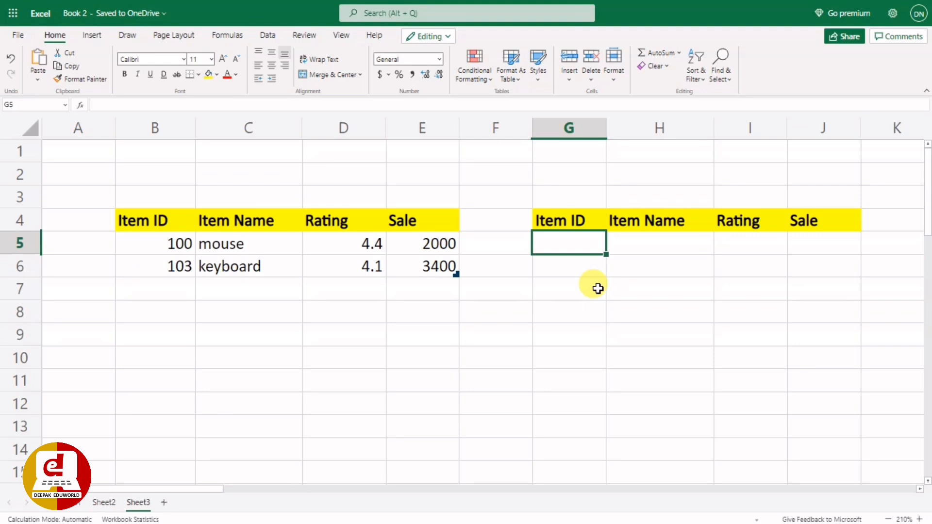
text(=so)
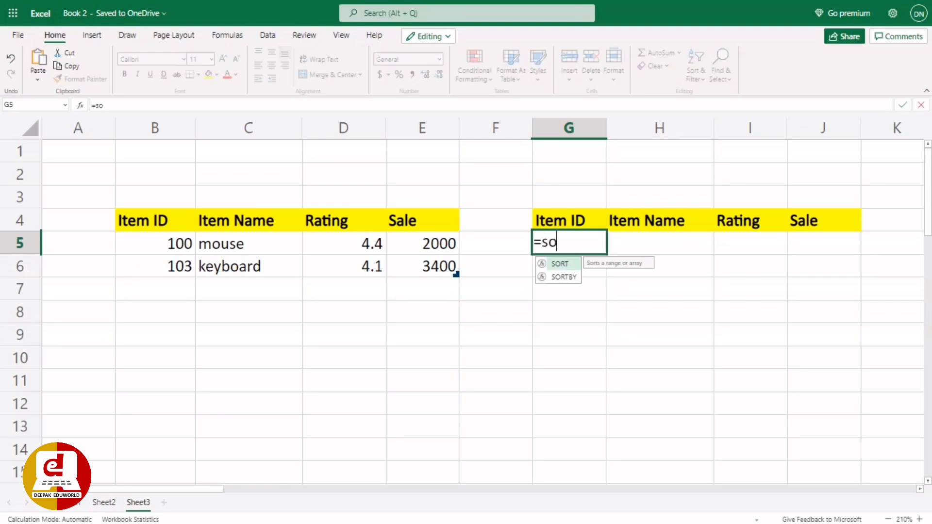
text(rt)
key(Tab)
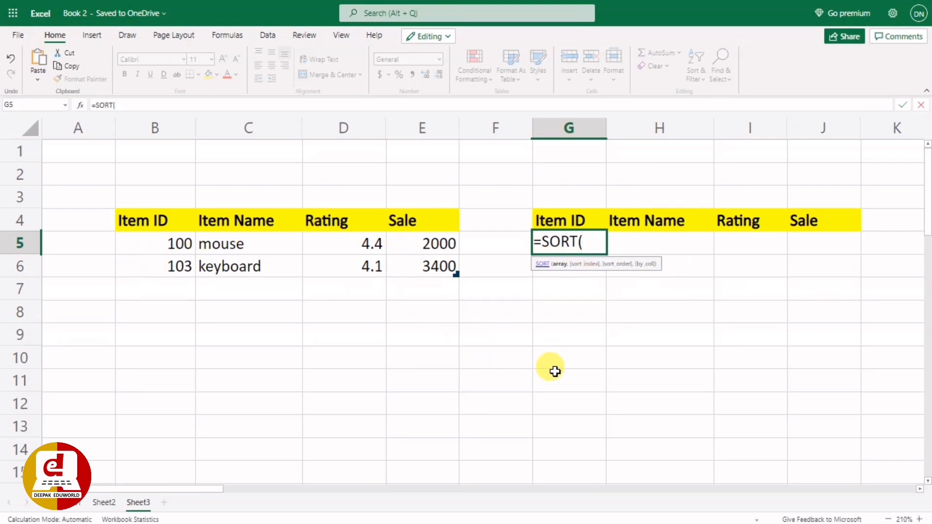
text(ta)
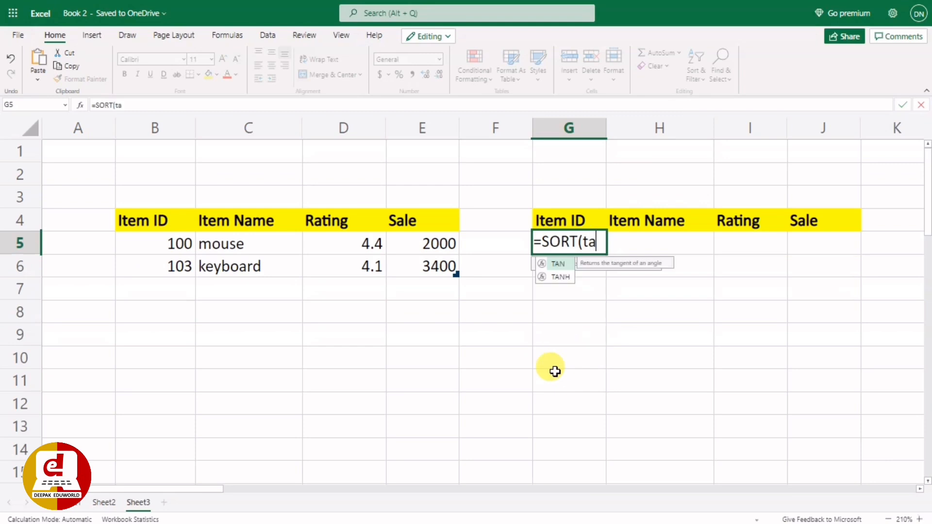
text(ble)
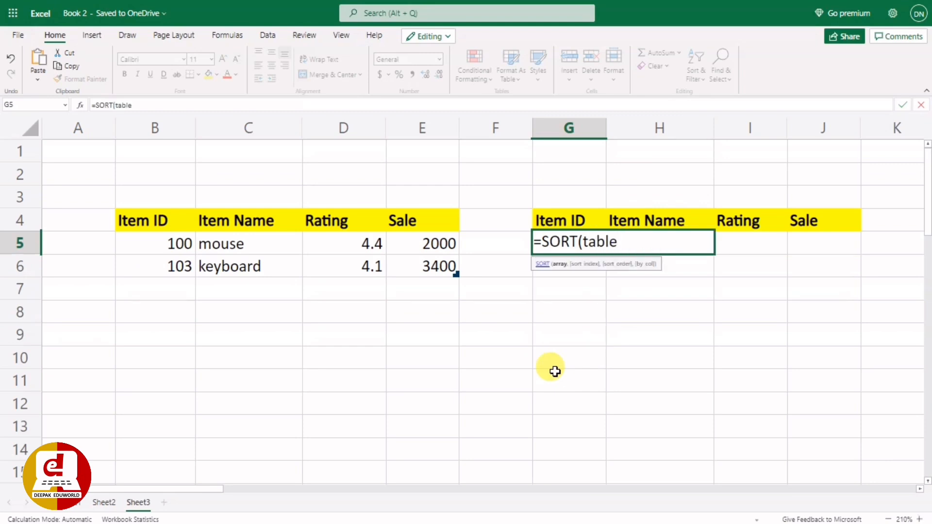
text(4,1,1)
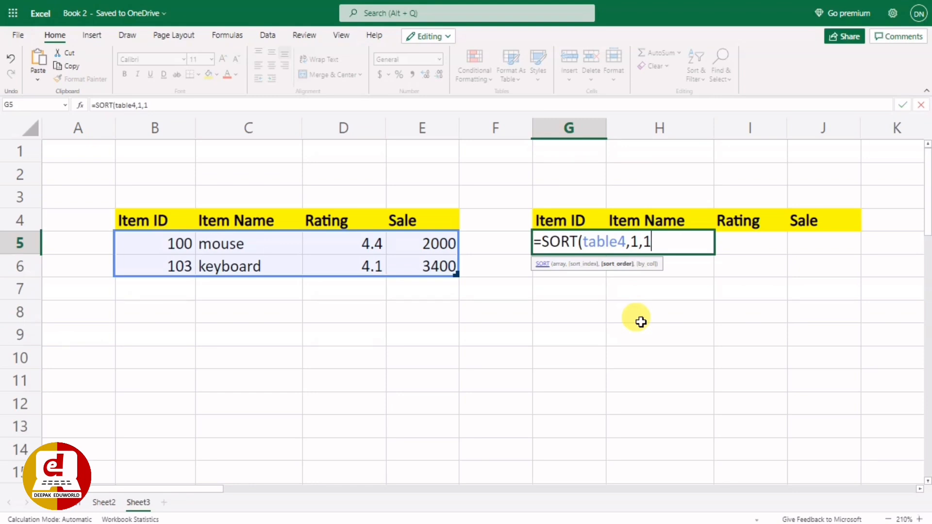
text())
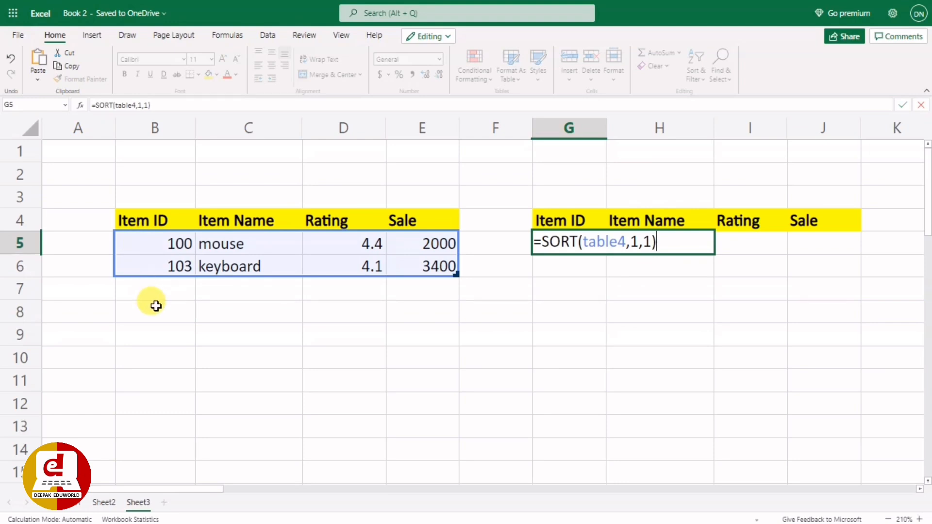
key(Return)
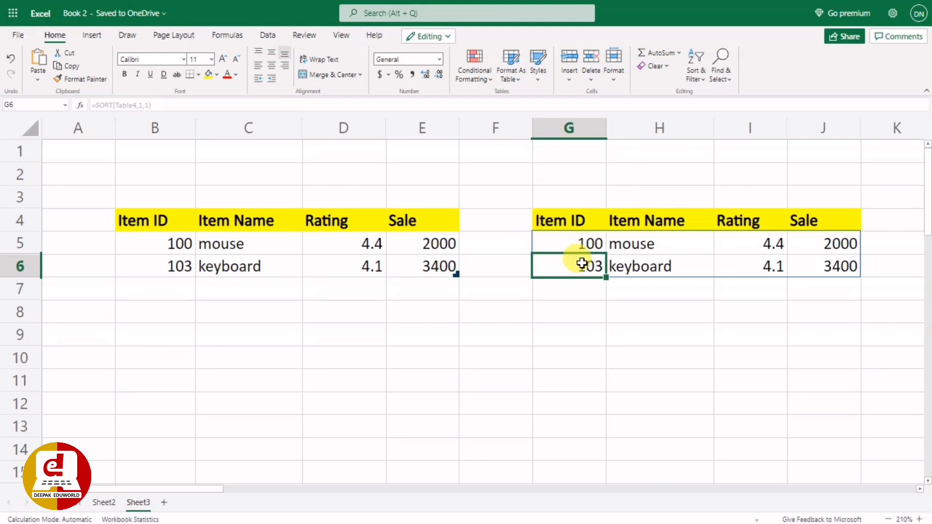
- Add a record in row 7 of the source table with Item ID 101, Item Name printer, Rating 3.9 and Sale 4000
click(173, 286)
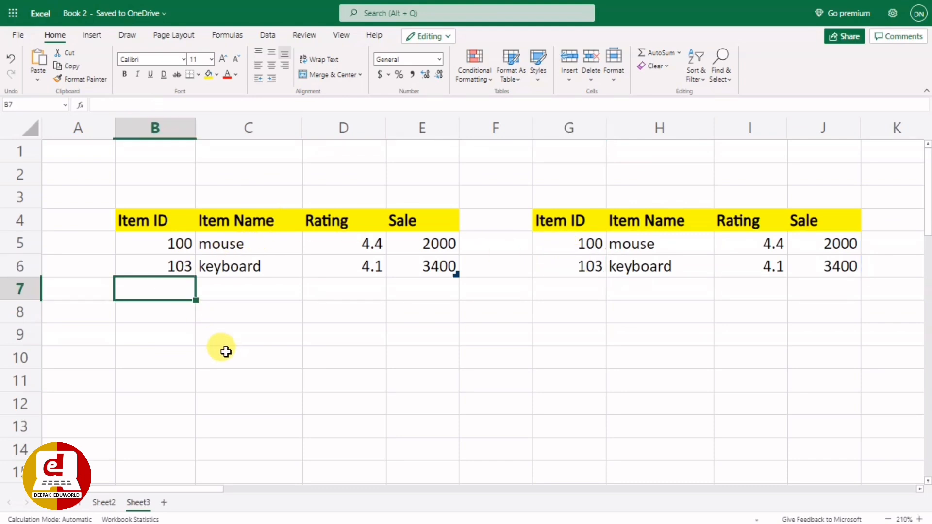
text(101)
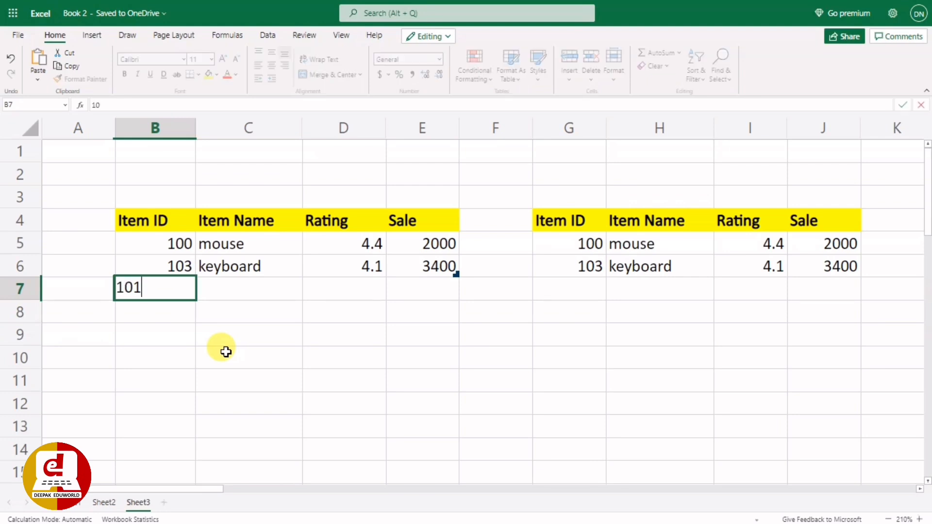
key(Tab)
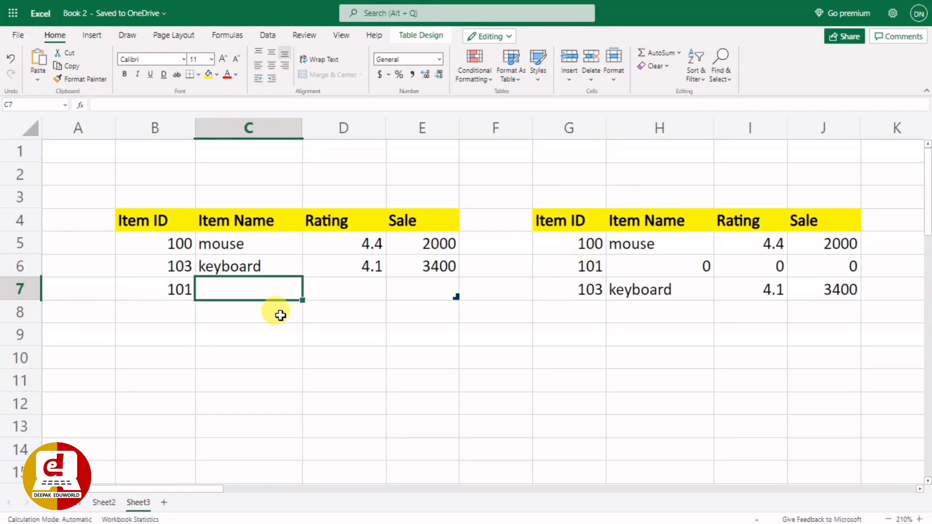
text(pri)
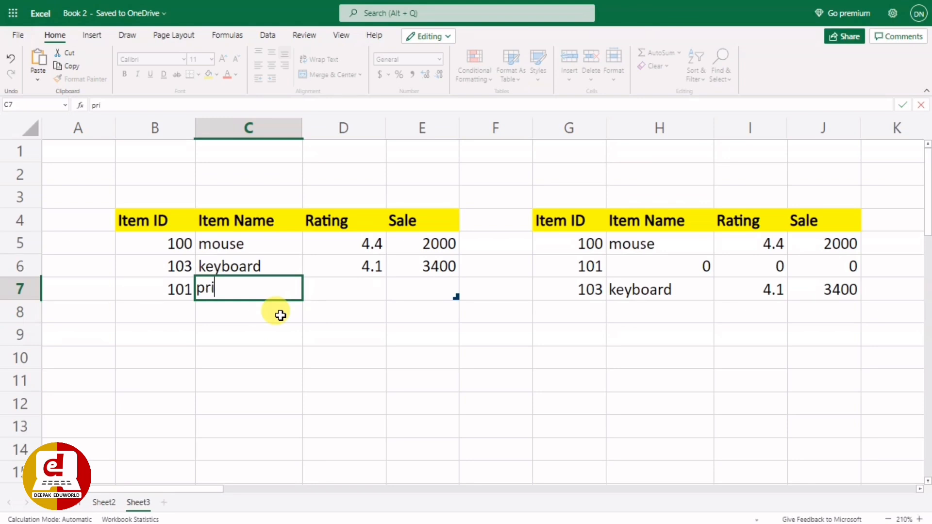
text(nter)
key(Tab)
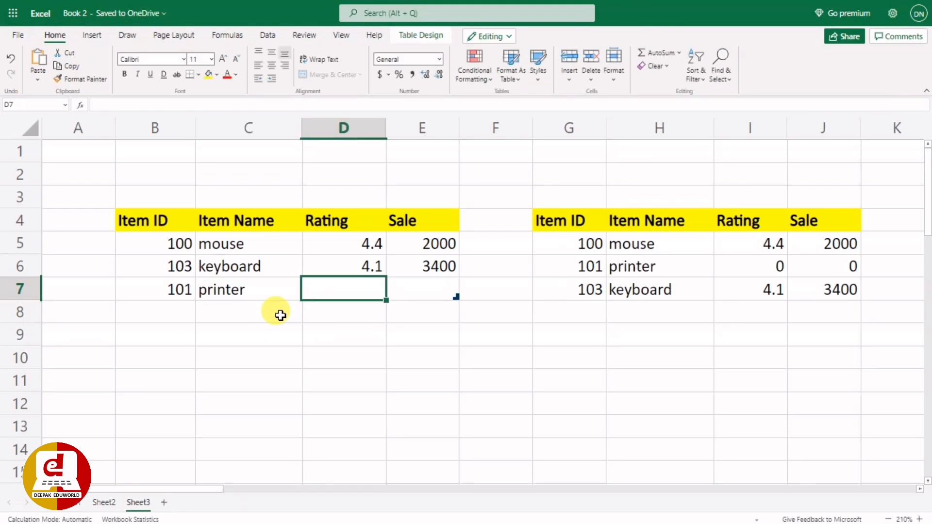
text(3.9)
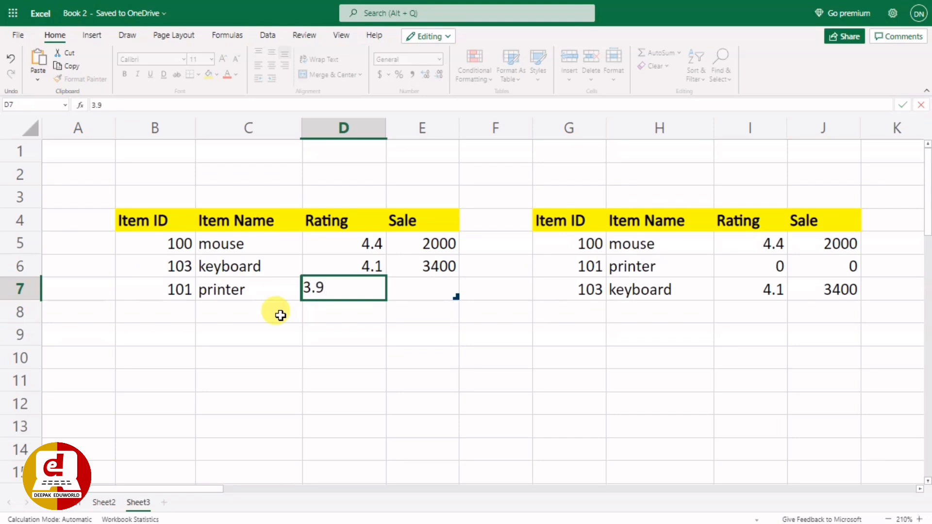
key(Tab)
text(4000)
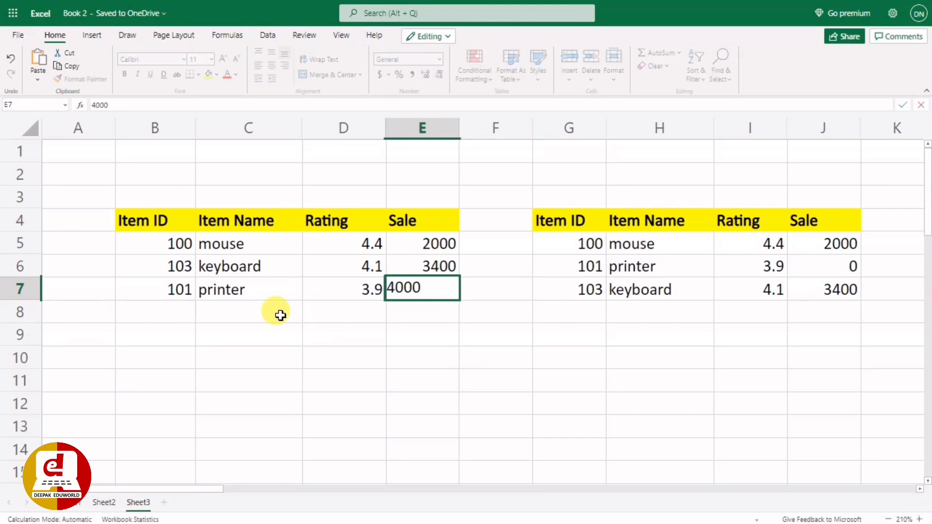
click(240, 358)
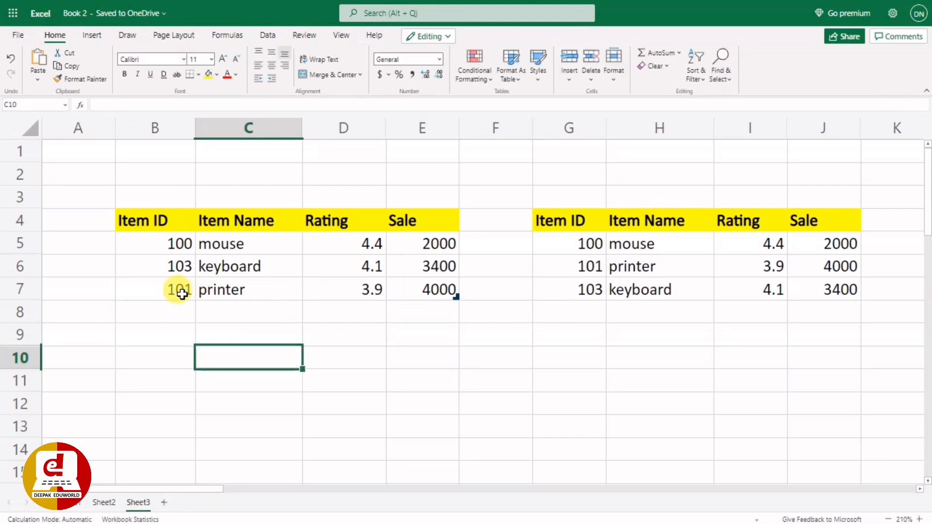
drag(170, 289, 400, 285)
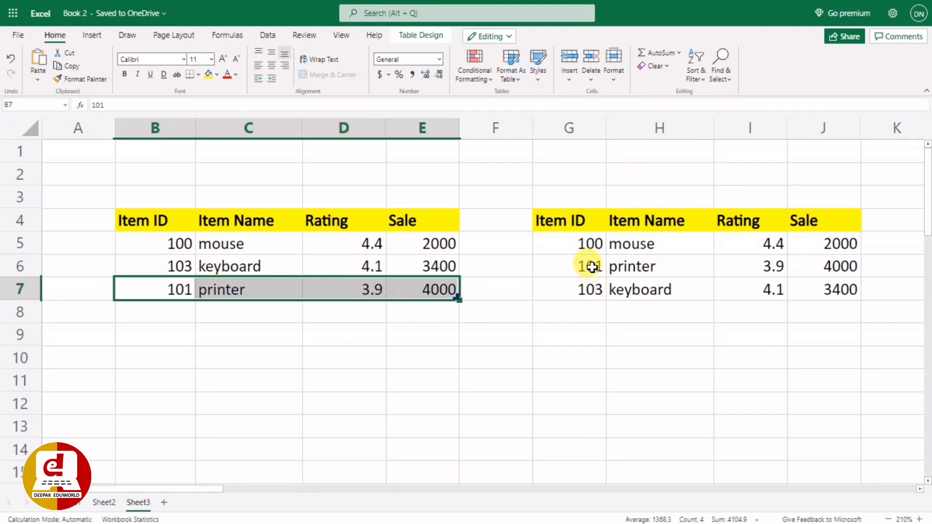
drag(592, 267, 825, 266)
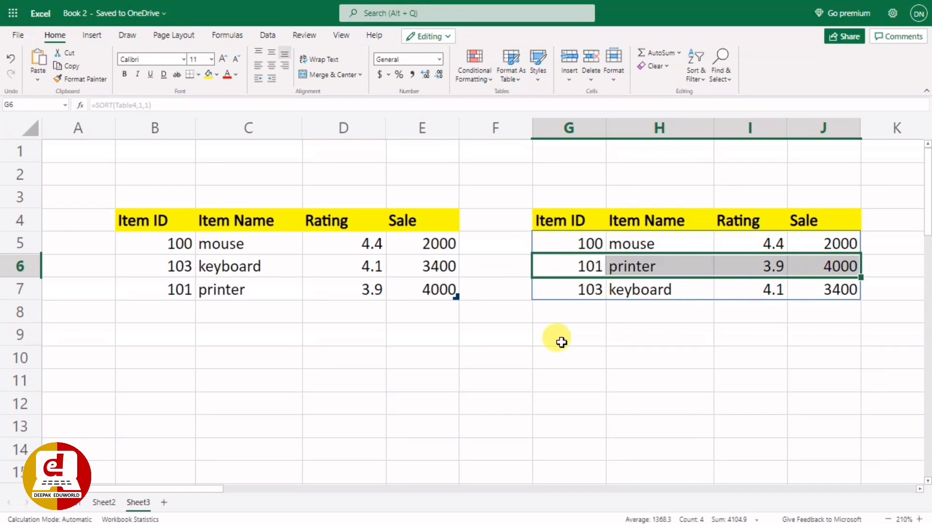
click(554, 357)
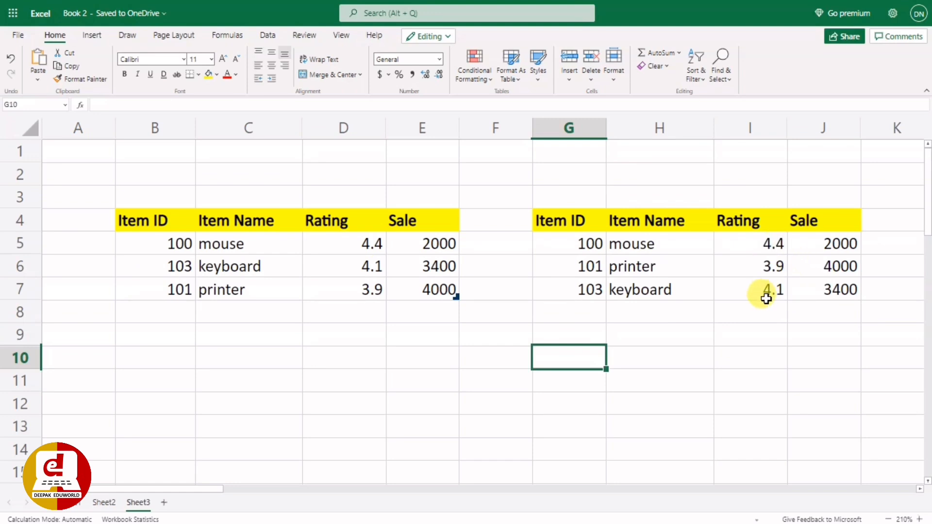
- Change the sort index of the SORT formula in G5 to 3 to sort by the Rating column
click(557, 243)
double_click(566, 243)
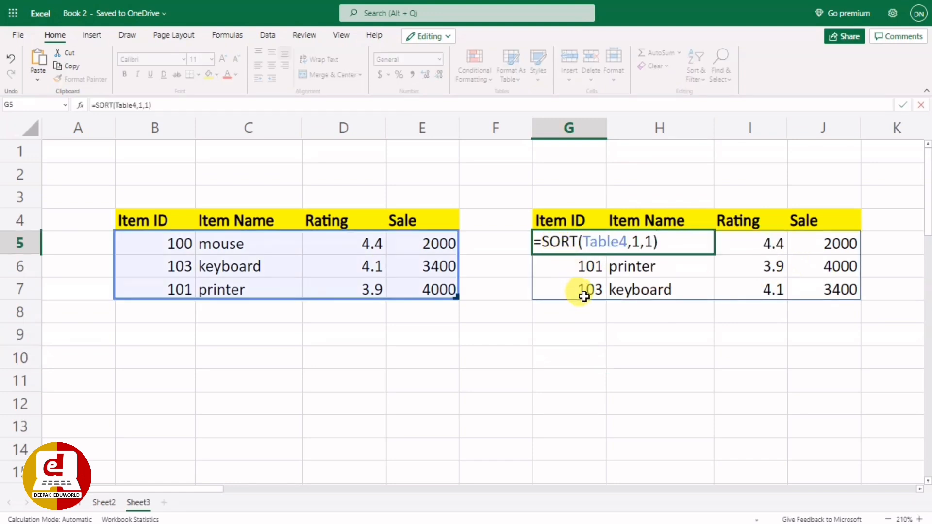
click(638, 241)
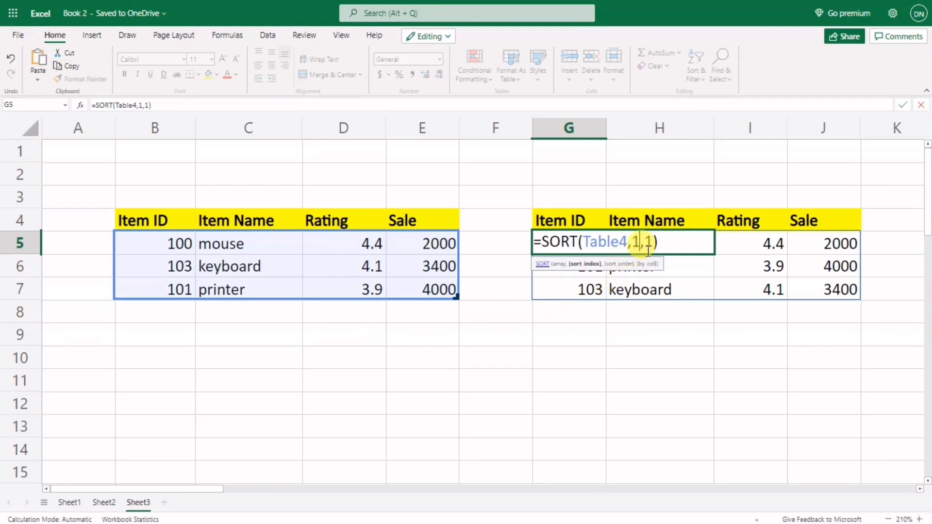
key(BackSpace)
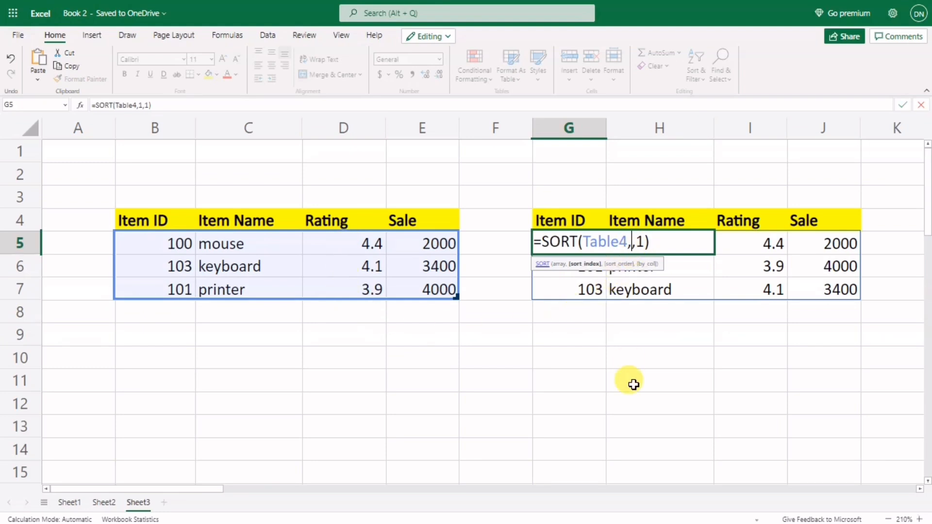
text(3)
key(Return)
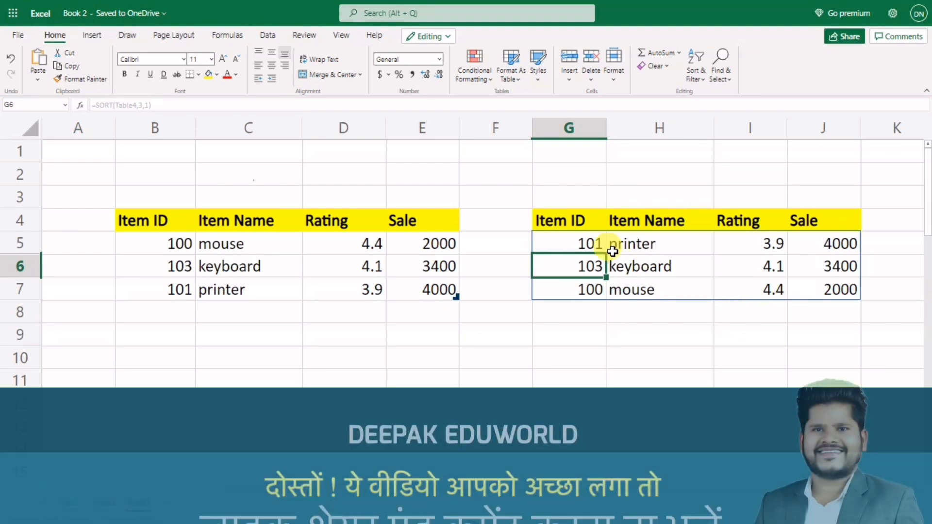
- Change the sort order of the SORT formula in G5 to -1 for descending order
click(566, 242)
double_click(566, 242)
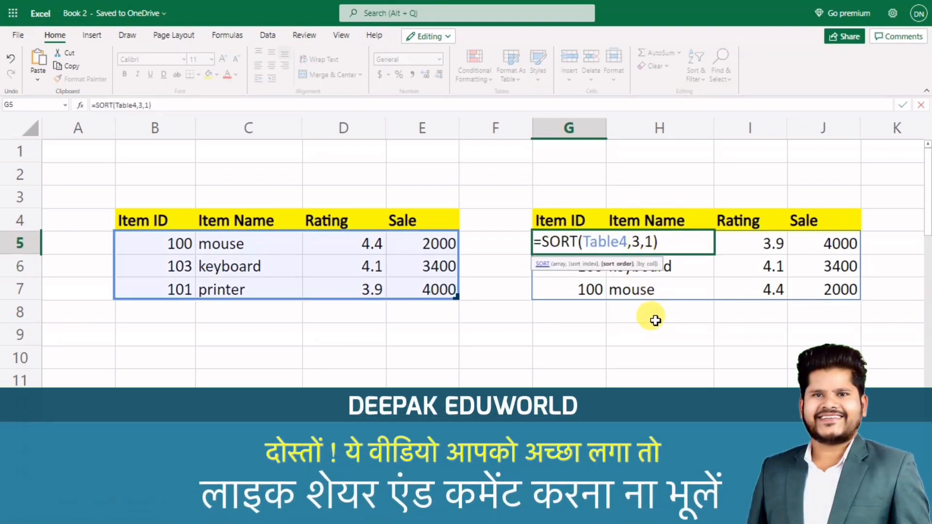
text(-)
key(Return)
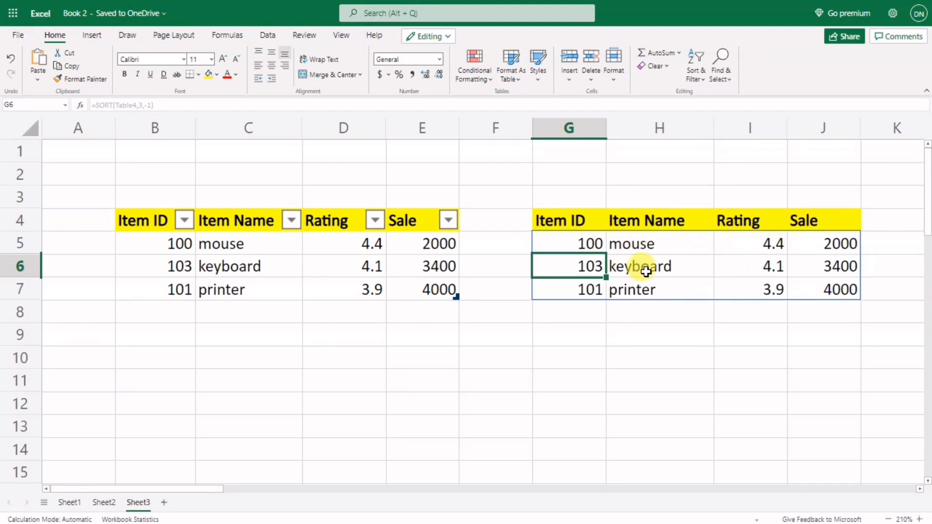
- Enter the label "Select Column to Sort Data:" in cell G2 and widen column H slightly to fit it
click(586, 176)
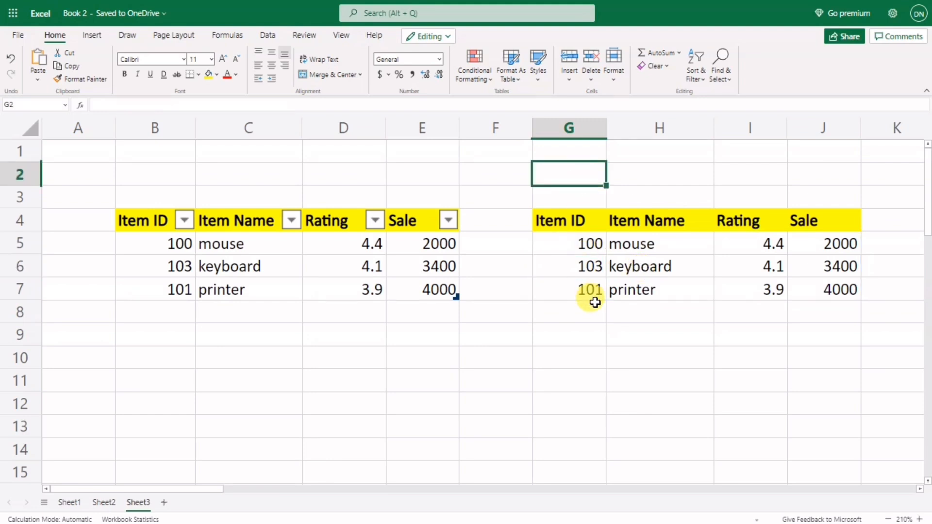
text(Select Column to Sort Data:)
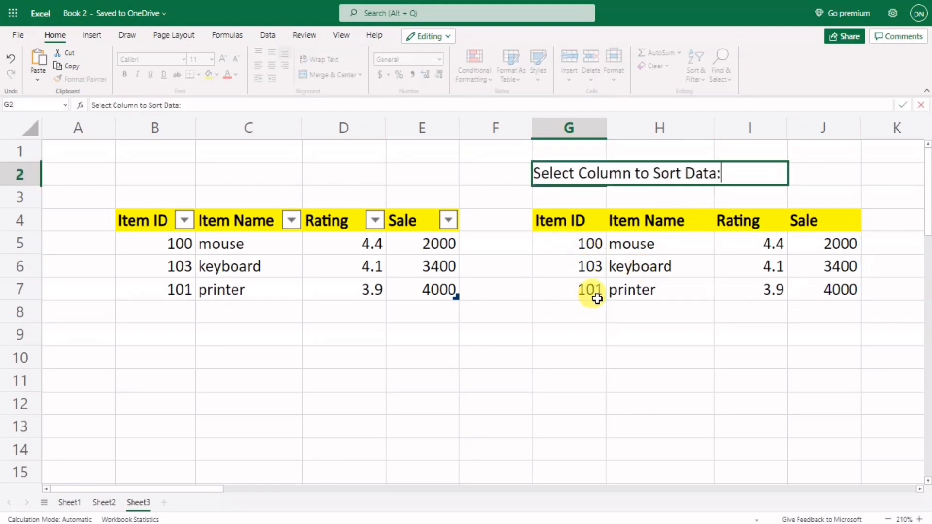
click(680, 308)
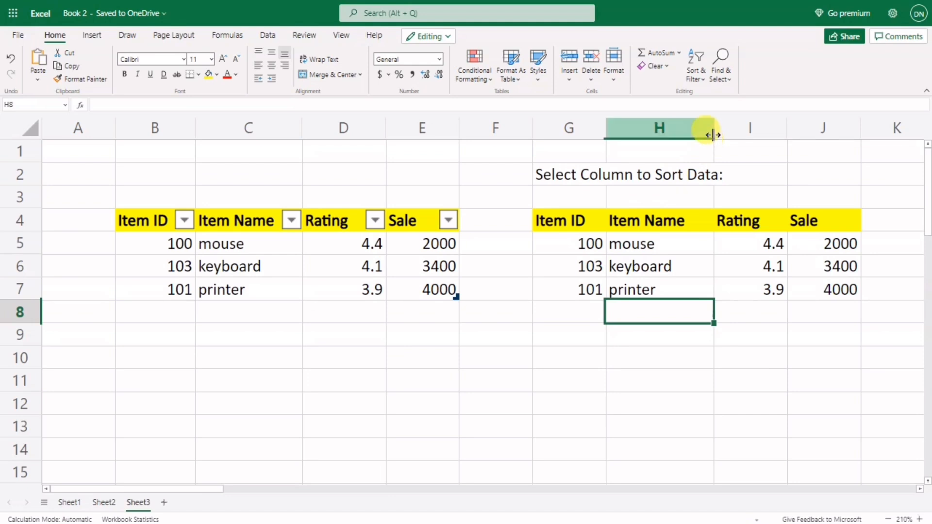
drag(712, 129, 733, 146)
- Add list data validation to cell I2 using the source table's headers, =$B$4:$E$4, as the source
click(776, 168)
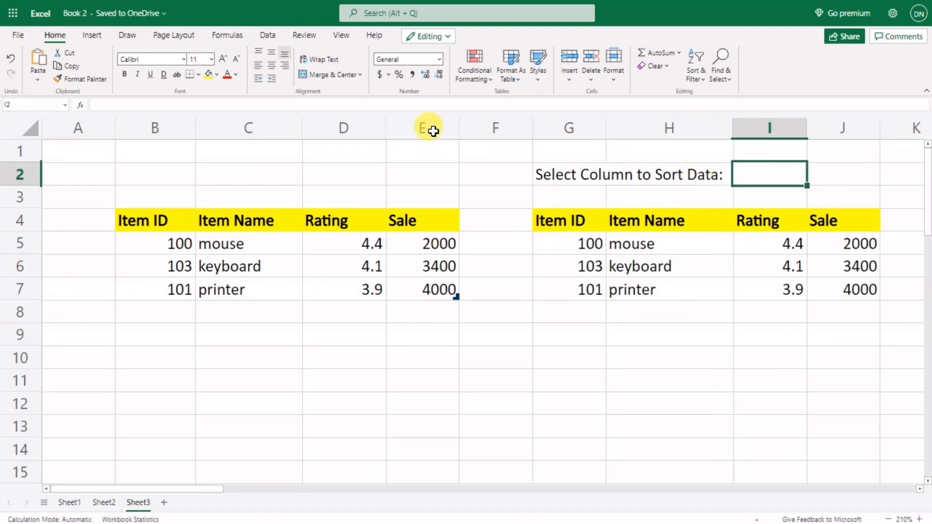
click(267, 36)
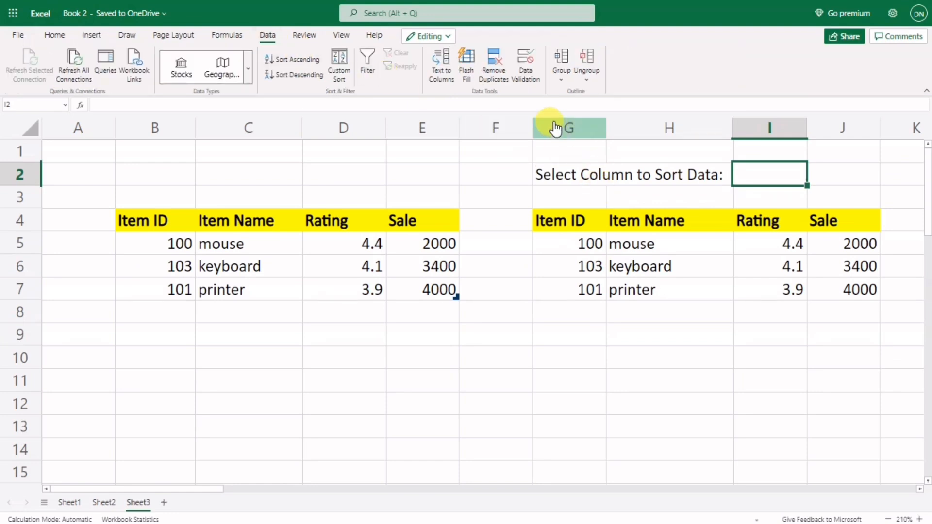
click(526, 69)
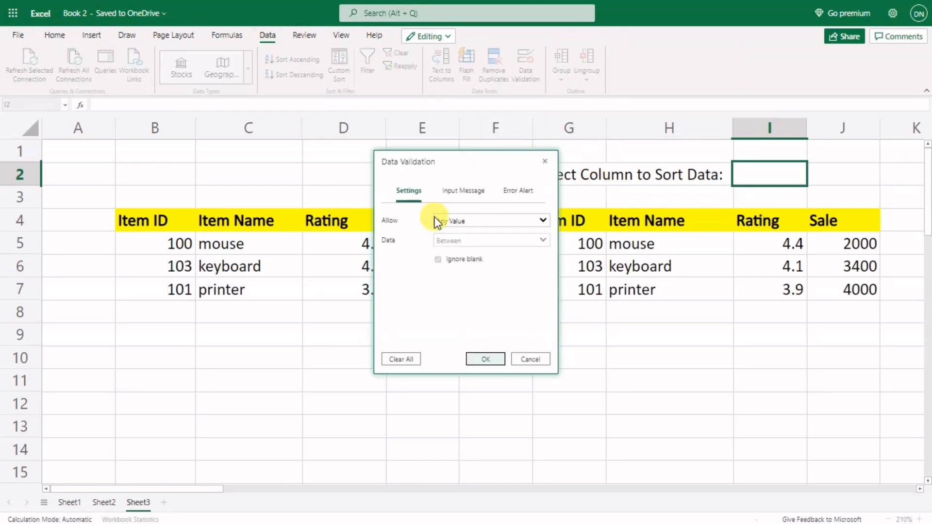
click(458, 221)
click(444, 262)
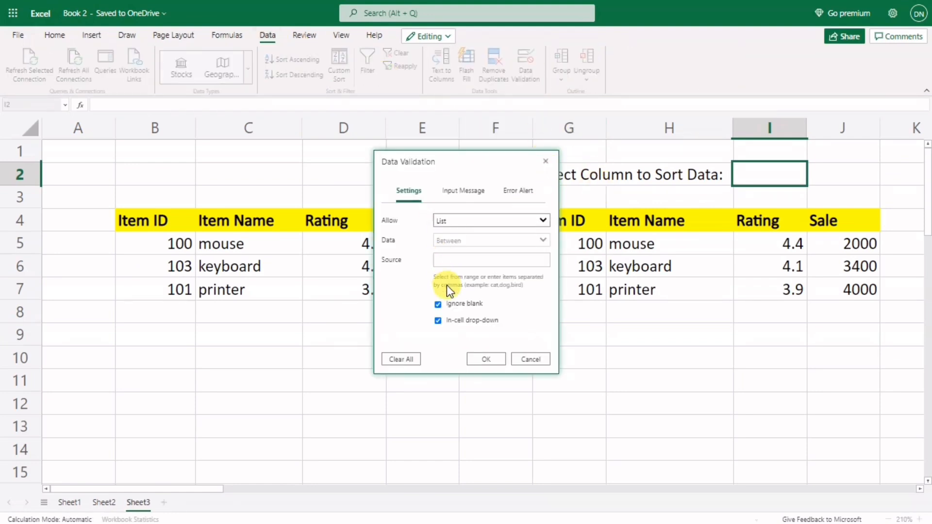
click(449, 264)
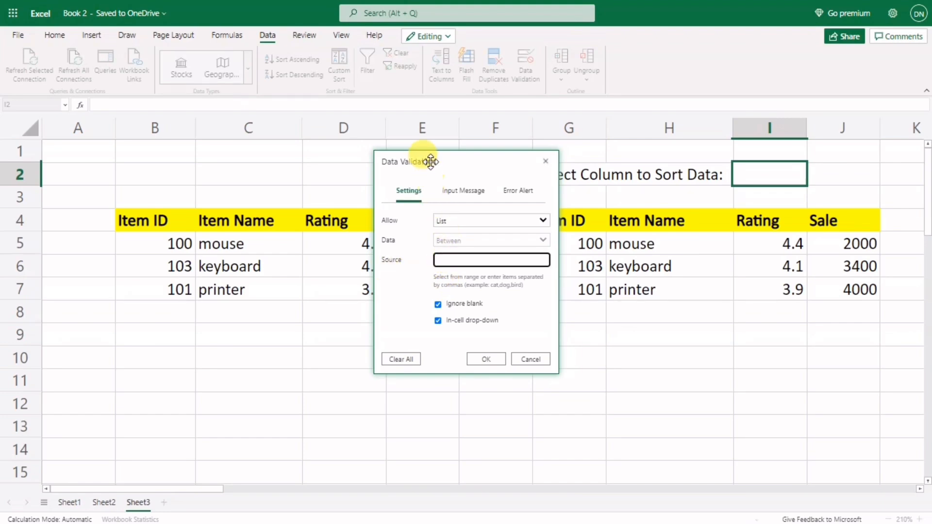
drag(427, 160, 494, 278)
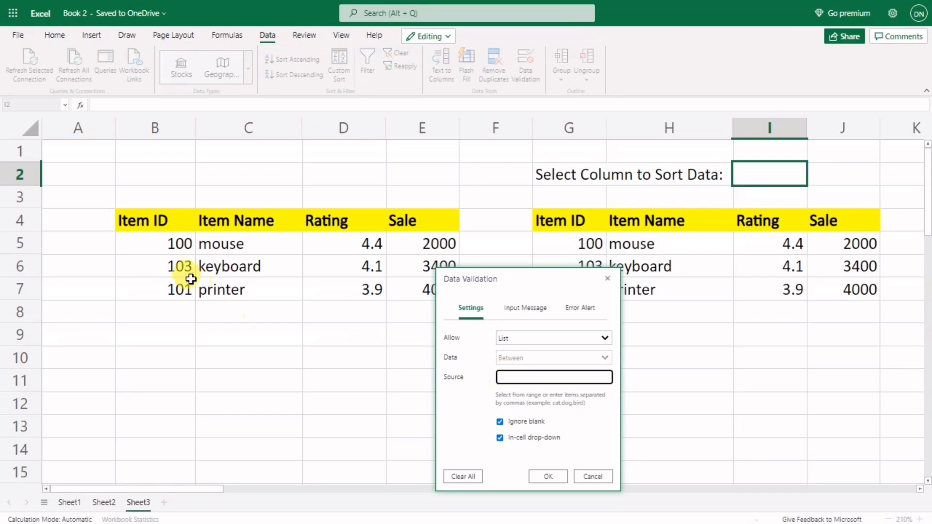
click(155, 220)
drag(215, 220, 427, 221)
click(549, 476)
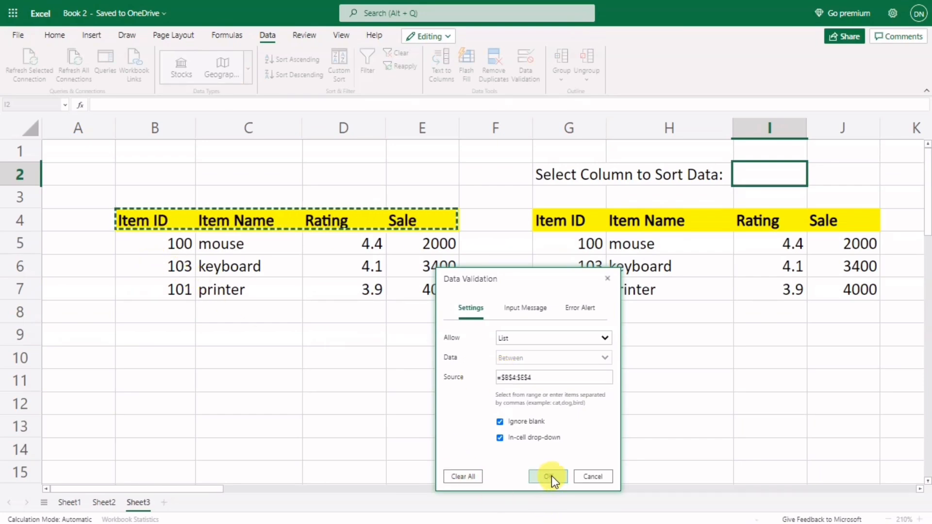
- Choose Item Name from the drop-down in I2 and widen column I slightly to fit it
click(818, 174)
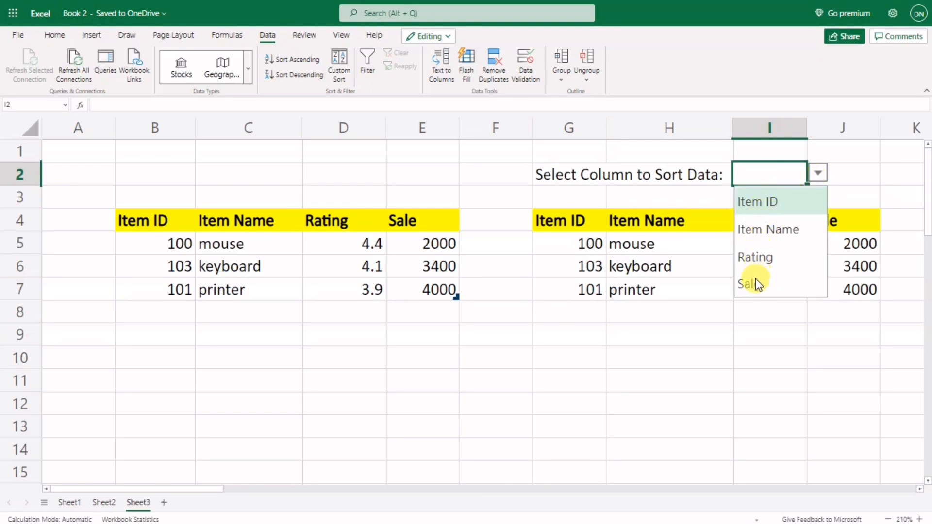
click(764, 233)
click(753, 328)
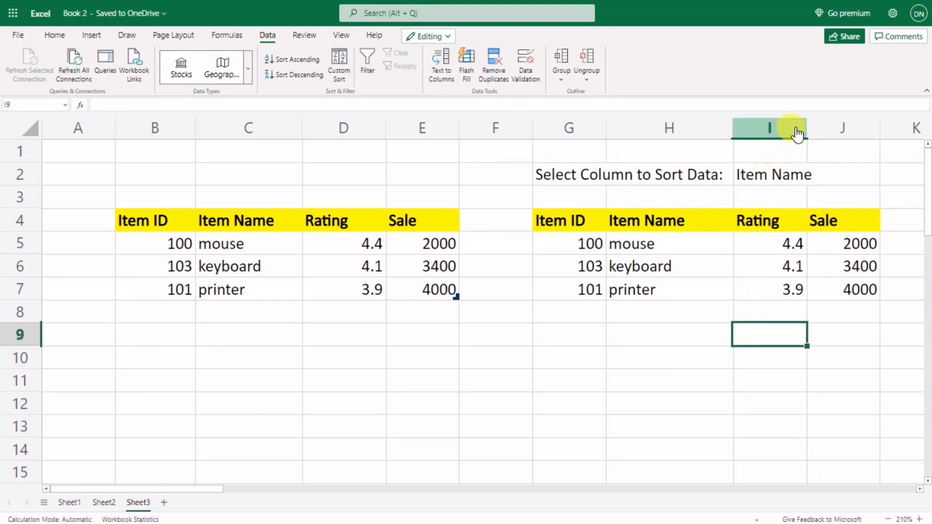
drag(801, 121, 819, 127)
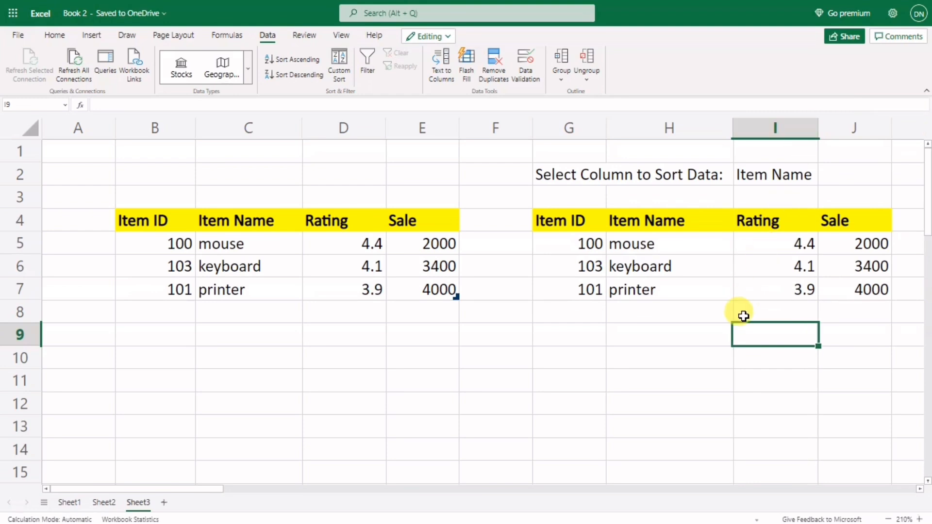
- Enter the formula =MATCH(I2,B4:E4,0) in cell H10 to find the position of the chosen column
click(622, 354)
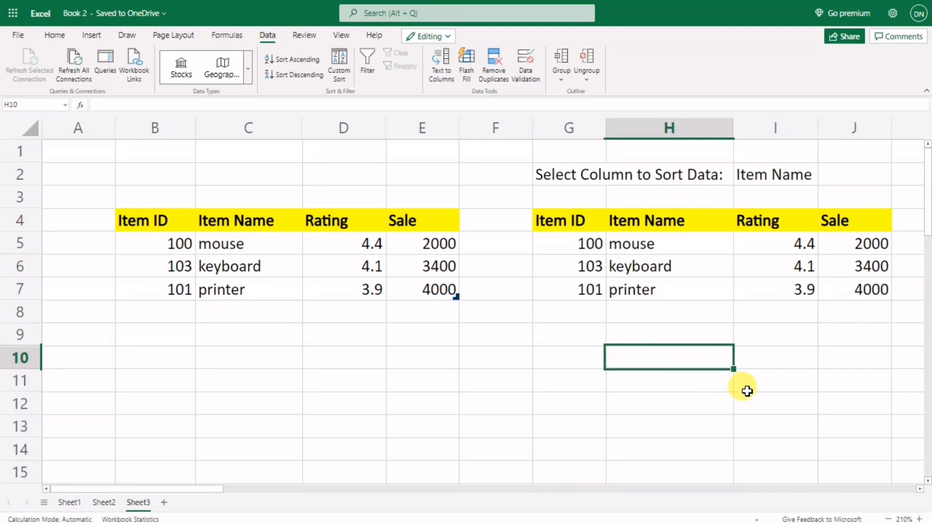
text(=match)
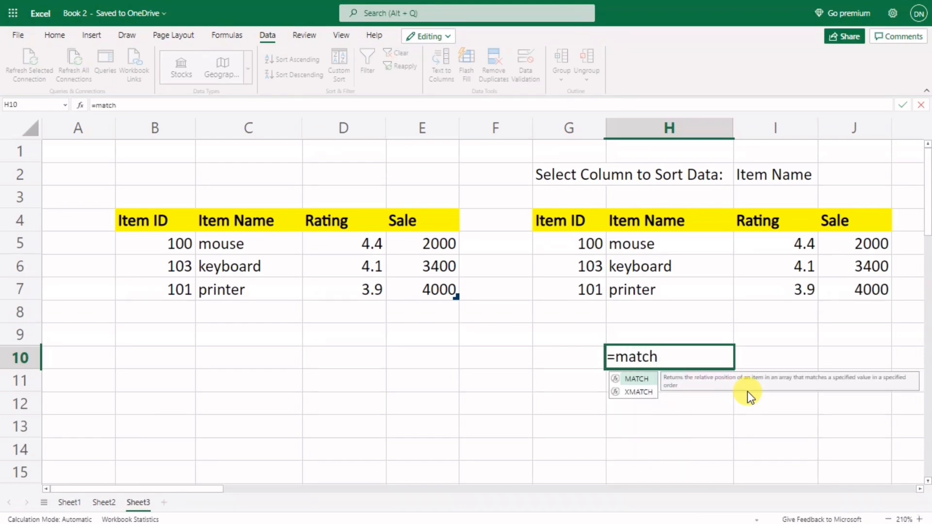
text(()
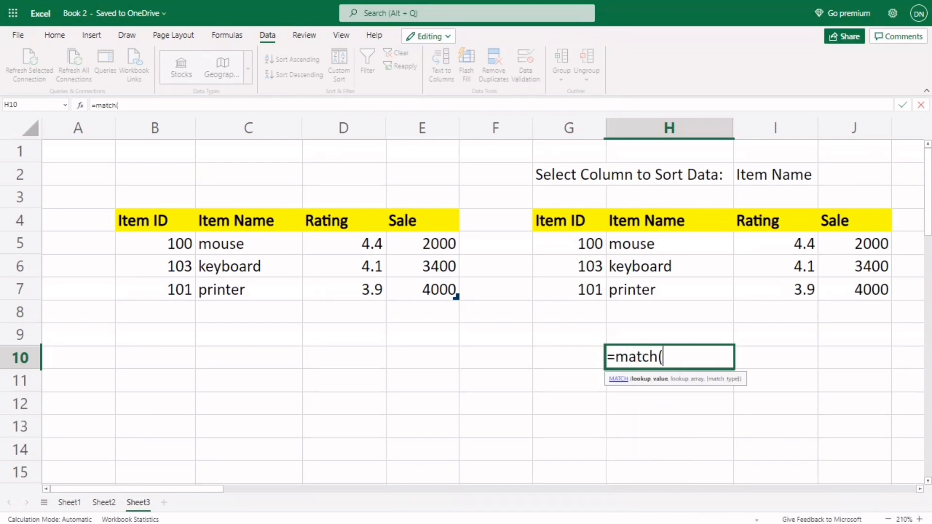
click(767, 177)
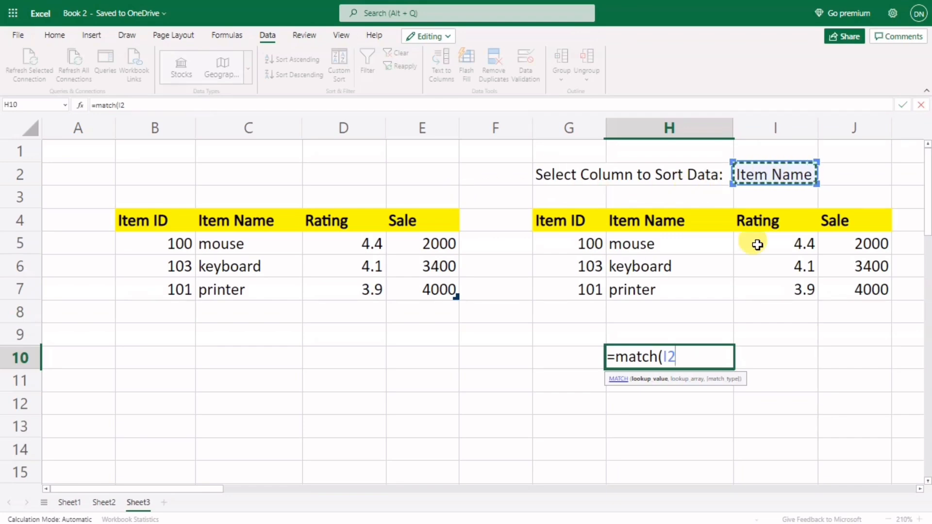
text(,)
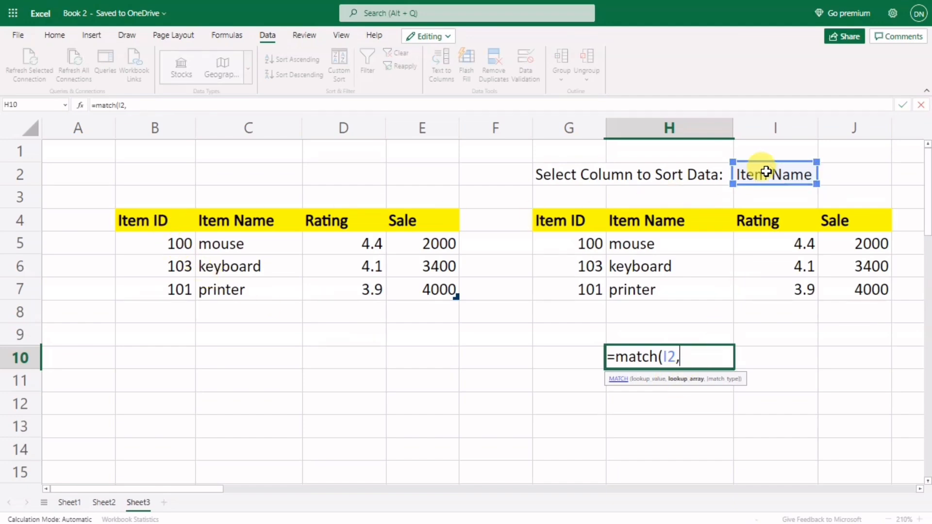
drag(171, 219, 401, 221)
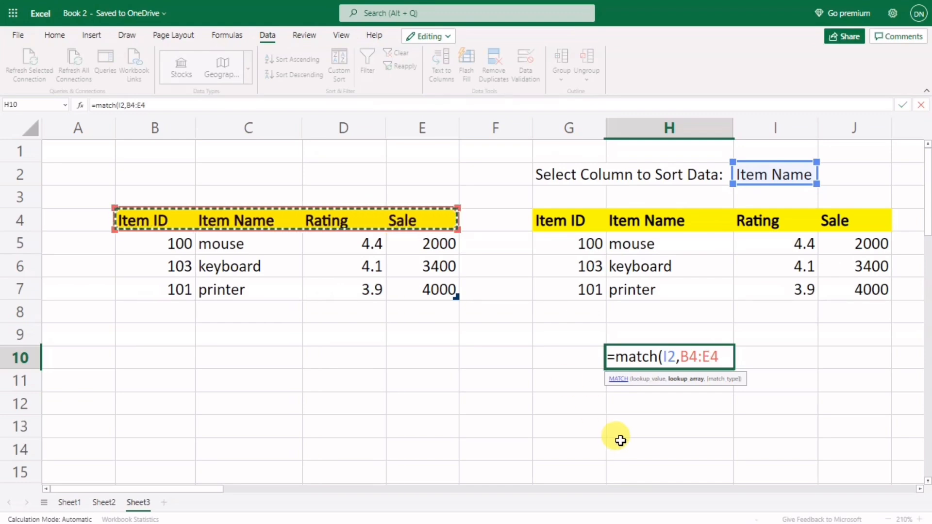
text())
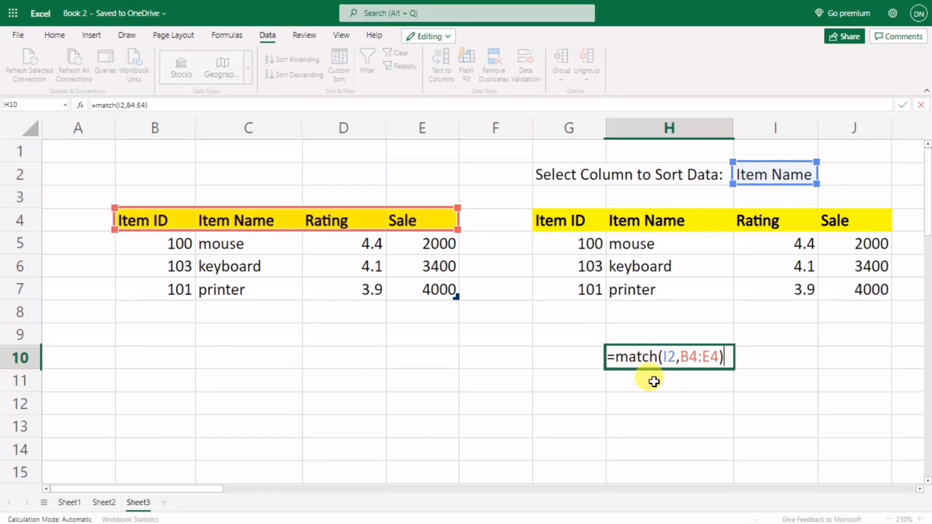
key(BackSpace)
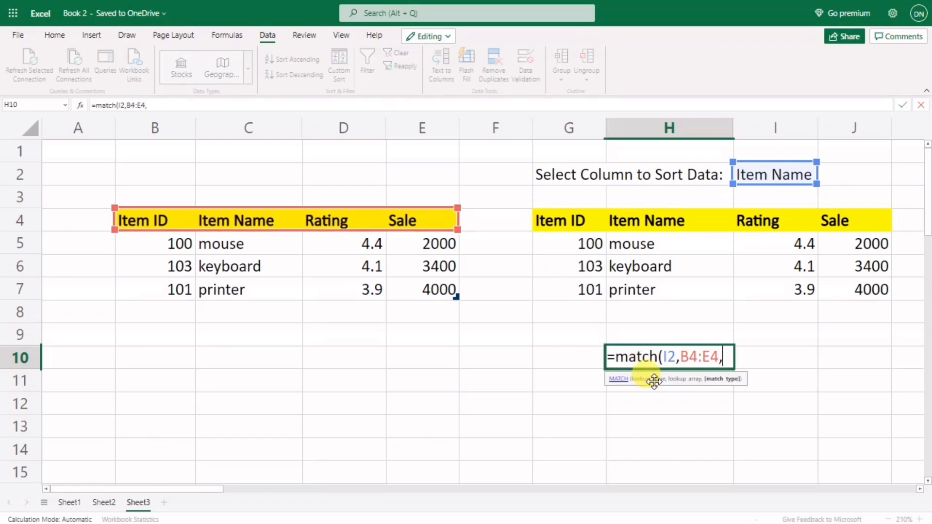
text(0))
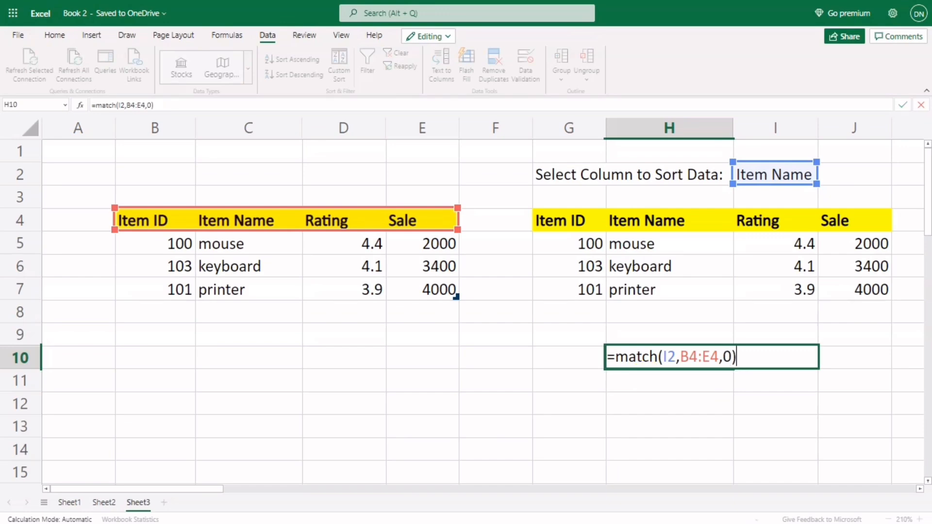
key(Return)
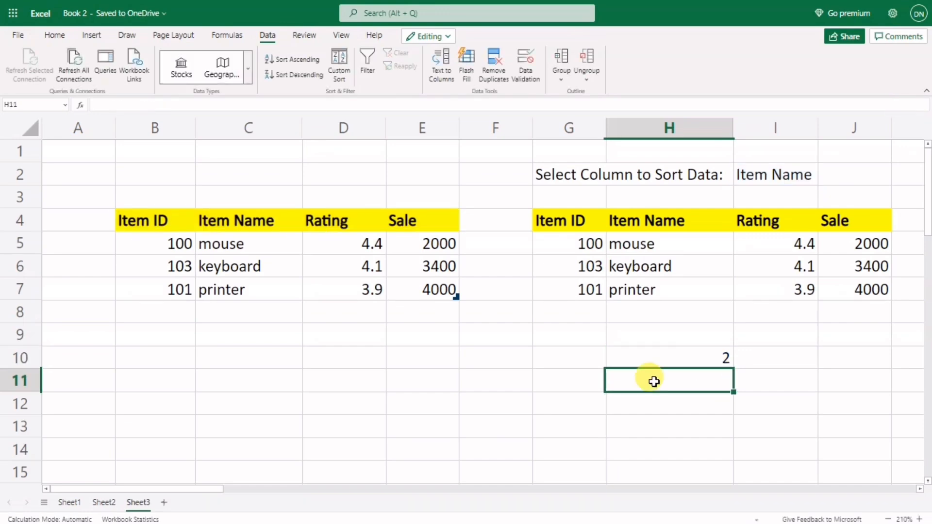
- Change the drop-down choice in I2 to Sale and compare the MATCH result with the source table's headers
click(713, 353)
click(766, 176)
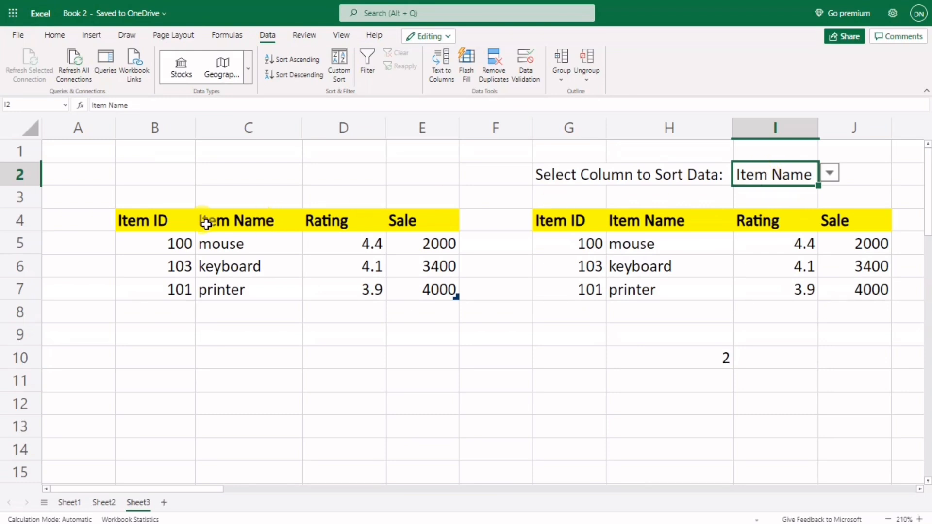
drag(165, 221, 416, 224)
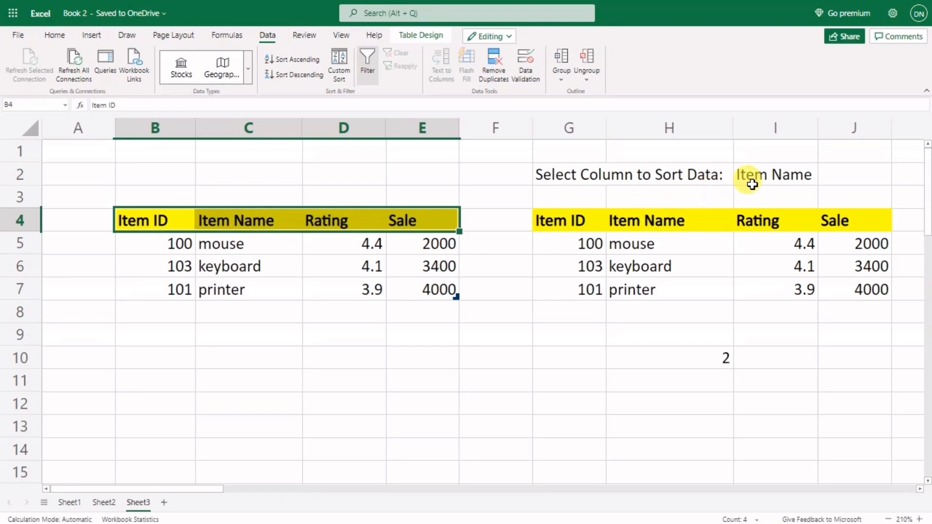
click(776, 176)
click(830, 174)
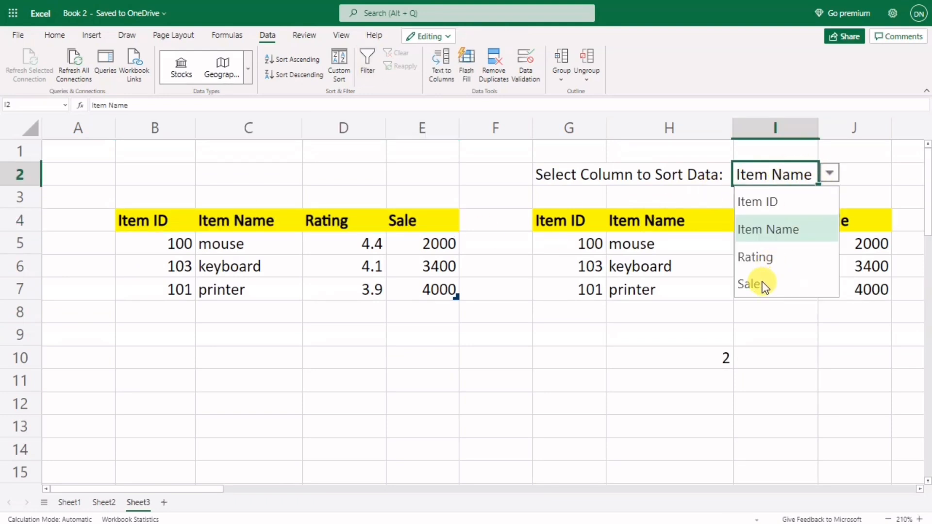
click(761, 281)
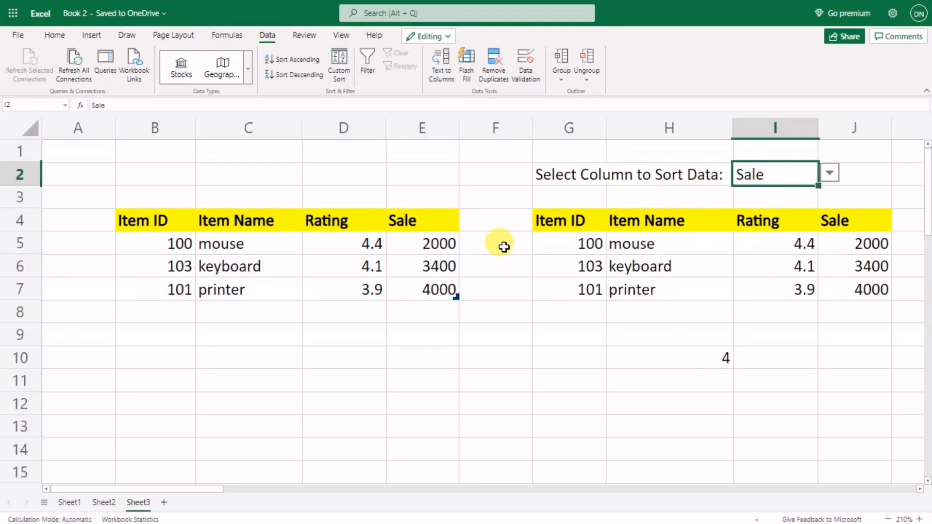
drag(137, 222, 427, 222)
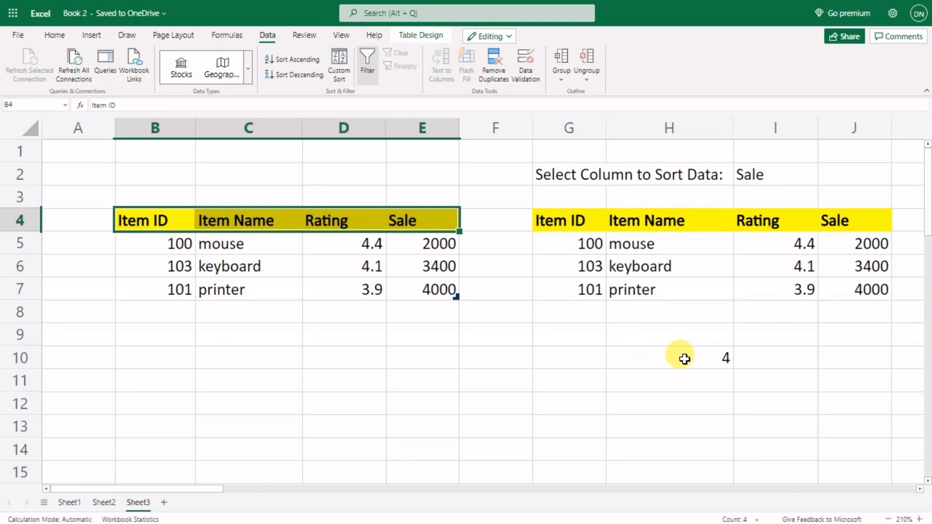
- Copy the expression MATCH(I2,B4:E4,0) without its equals sign from H10, and clear that cell
double_click(684, 359)
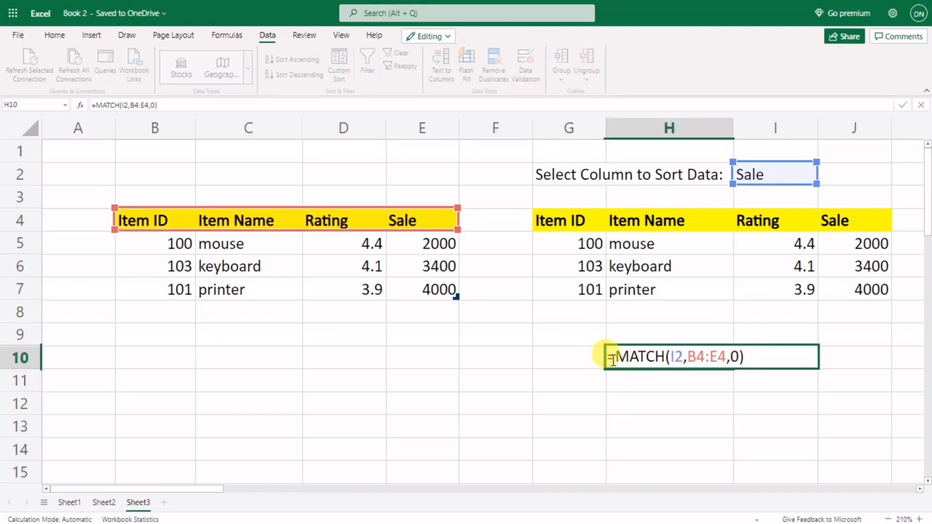
drag(614, 358, 768, 355)
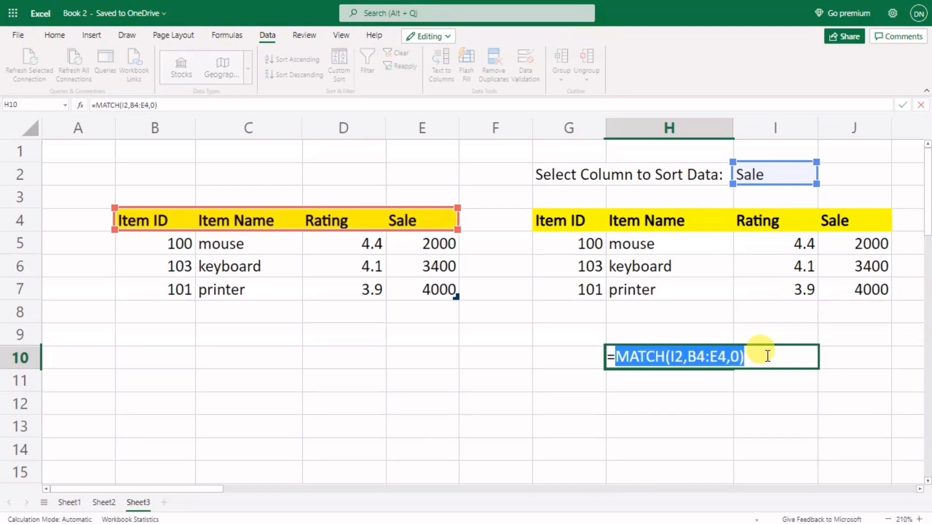
key(ctrl+c)
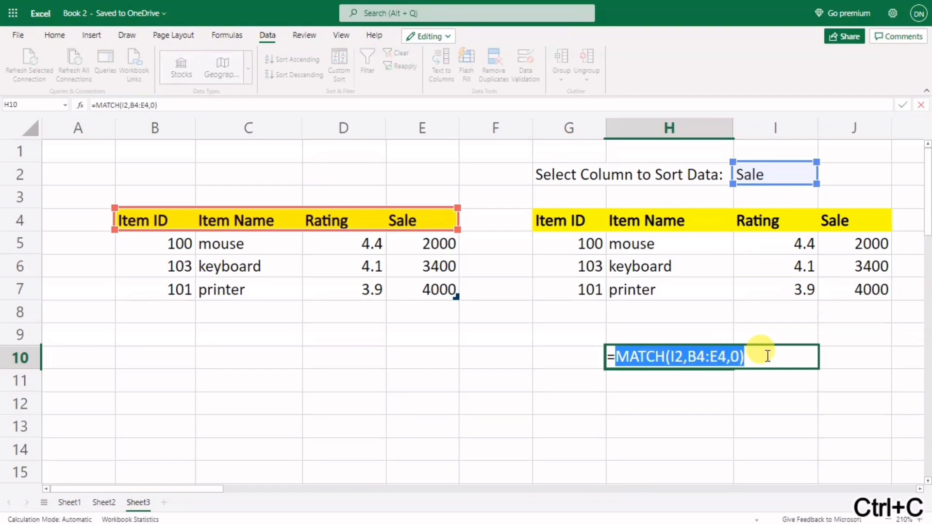
text(`)
key(BackSpace)
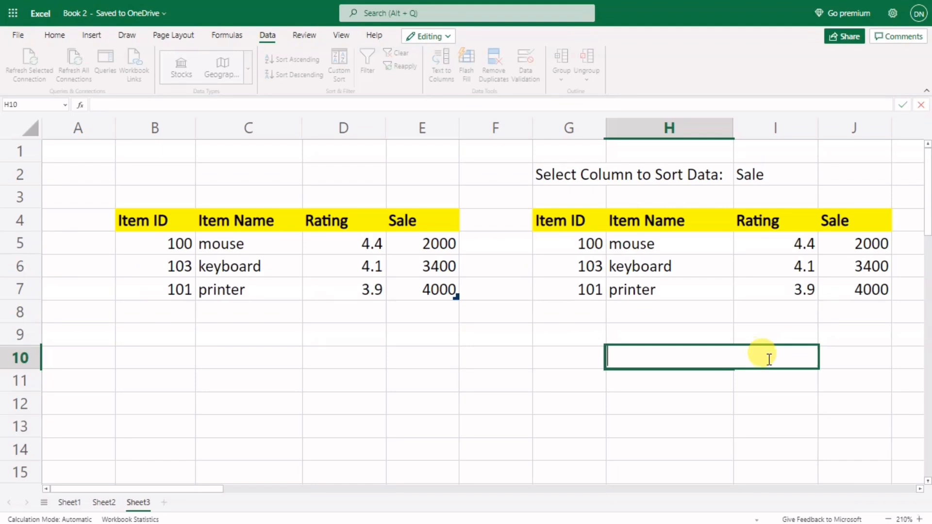
click(509, 348)
- Replace the sort index 3 in G5's SORT formula with the copied expression, giving =SORT(Table4,MATCH(I2,B4:E4,0),-1)
double_click(588, 245)
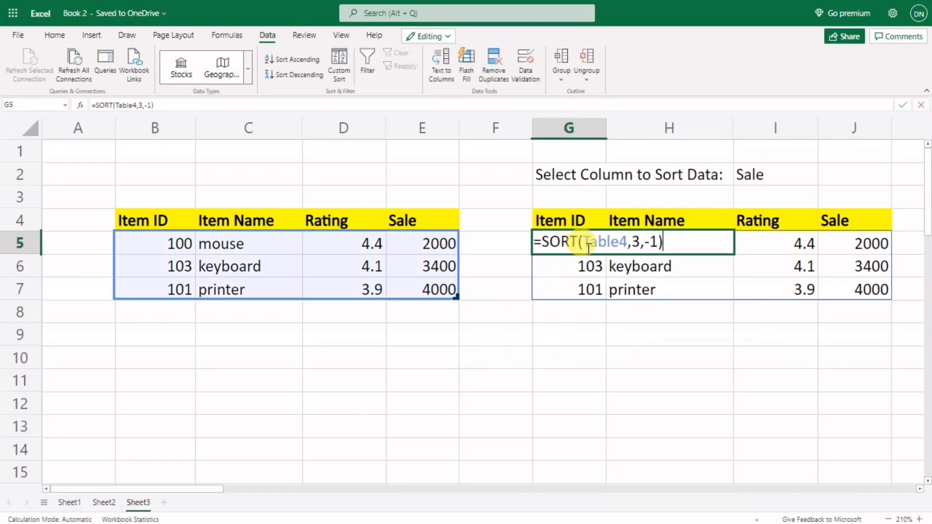
click(637, 242)
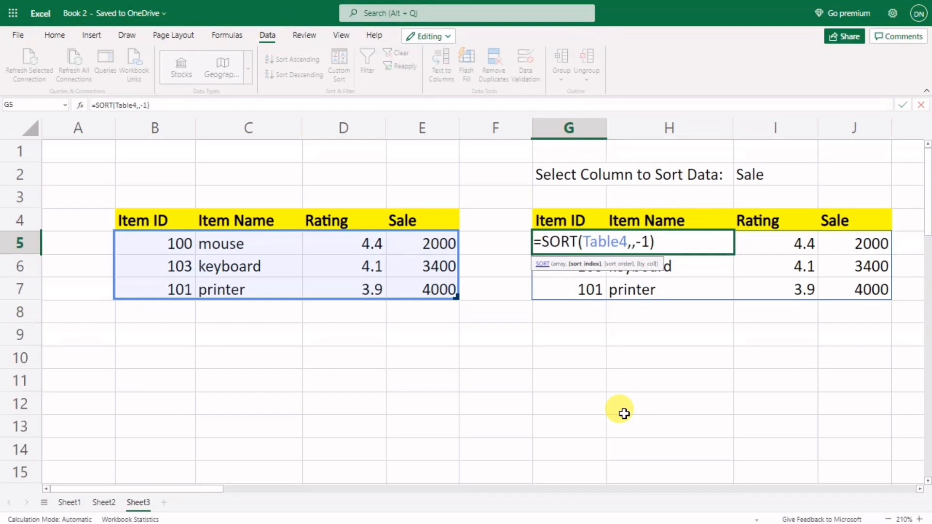
key(ctrl+v)
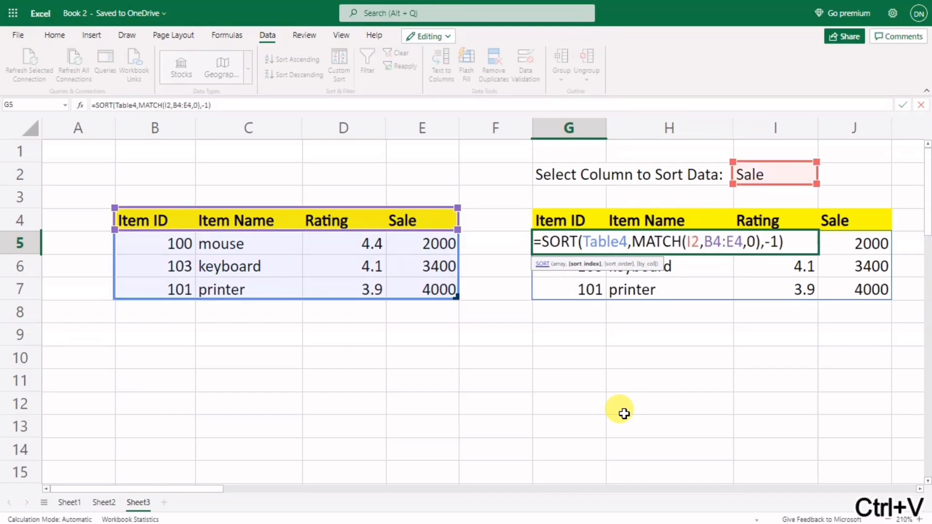
key(Return)
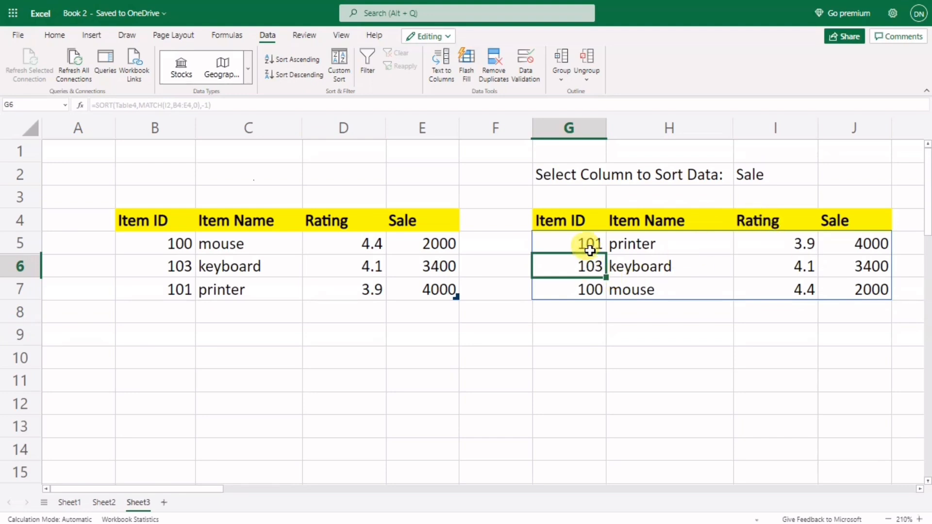
click(649, 420)
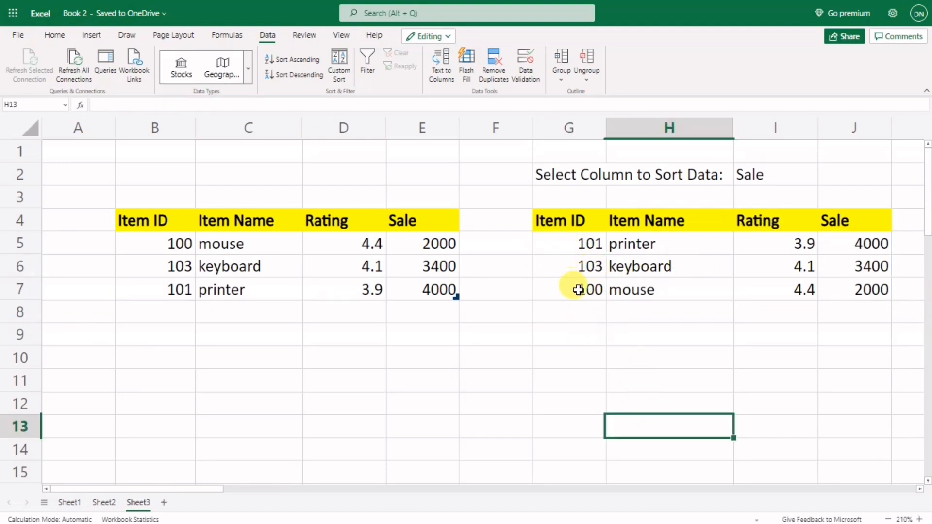
- Change the drop-down choice in I2 to Item ID to test the sorted area with that column
click(769, 175)
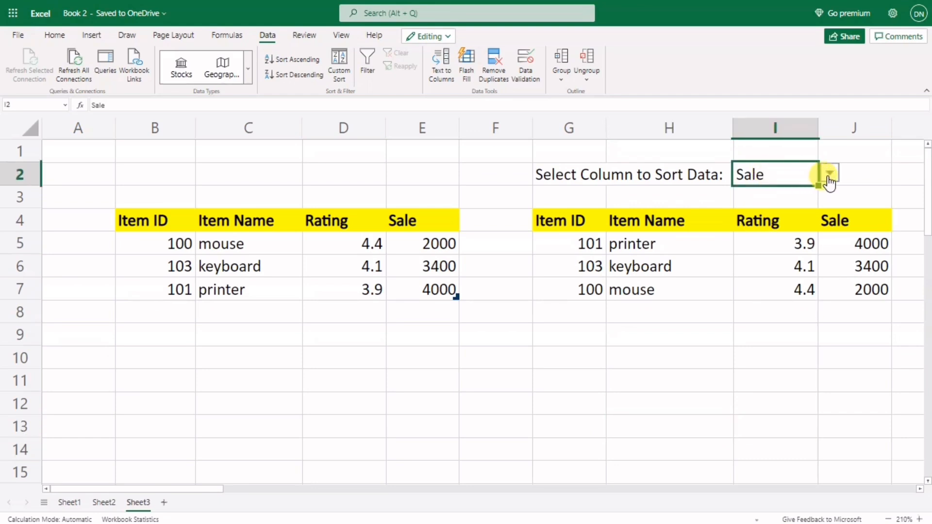
click(828, 178)
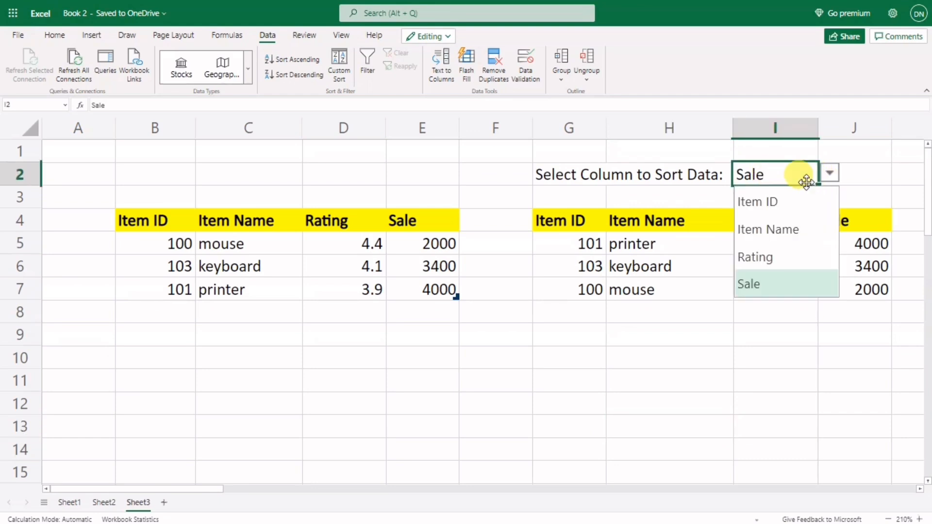
click(761, 202)
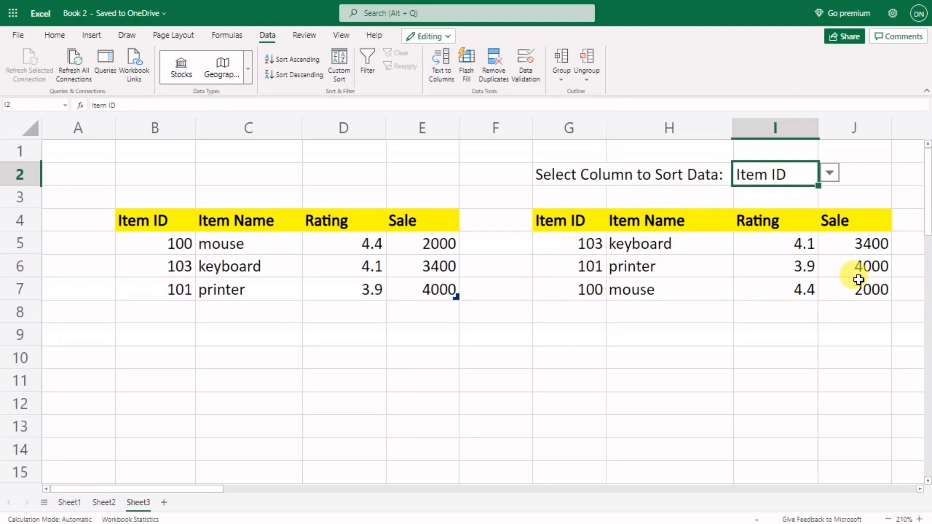
click(830, 180)
click(649, 395)
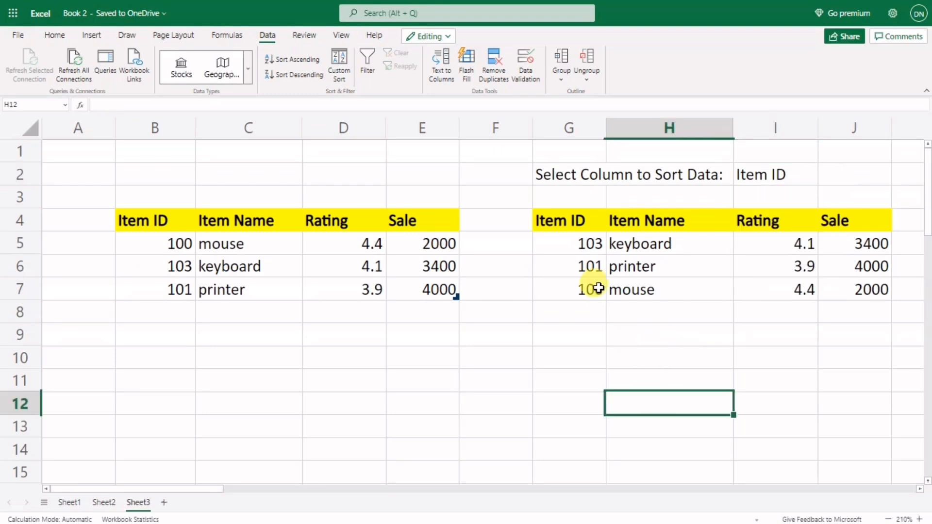
- Switch G5's SORT formula to ascending order by making its last argument 1, giving =SORT(Table4,MATCH(I2,B4:E4,0),1)
double_click(565, 243)
click(770, 241)
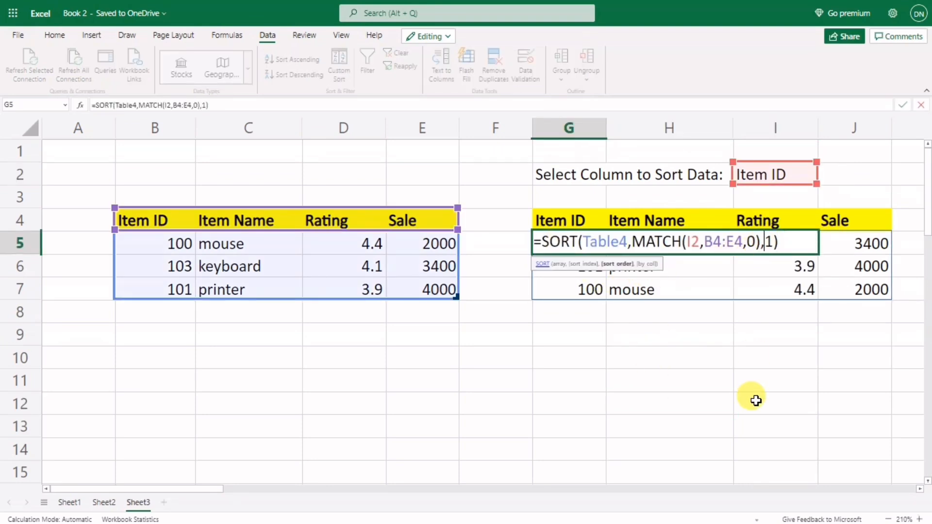
key(Return)
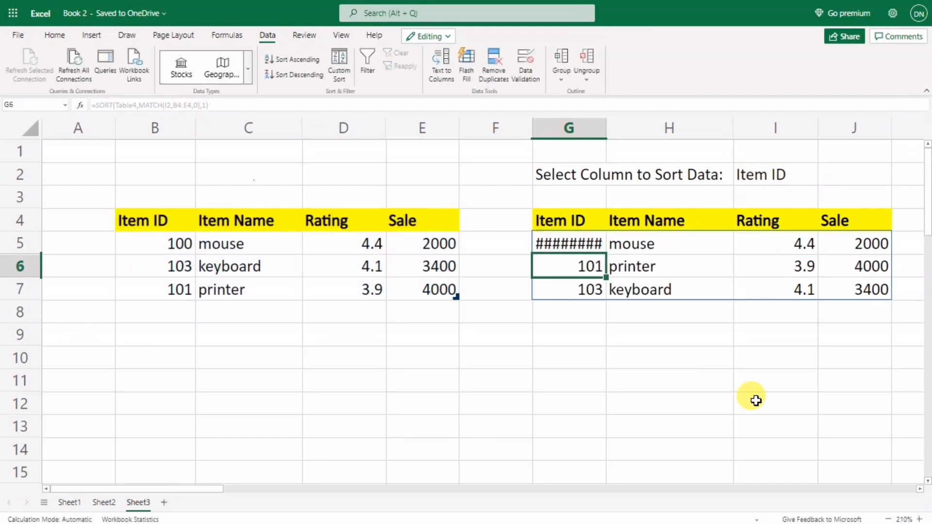
- Choose Rating from the drop-down in I2 as the column to sort by
click(779, 173)
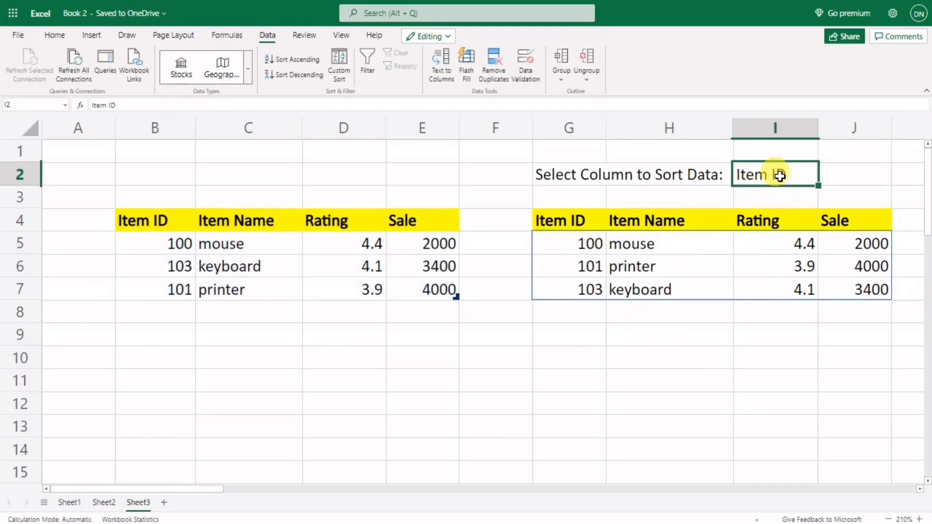
click(830, 173)
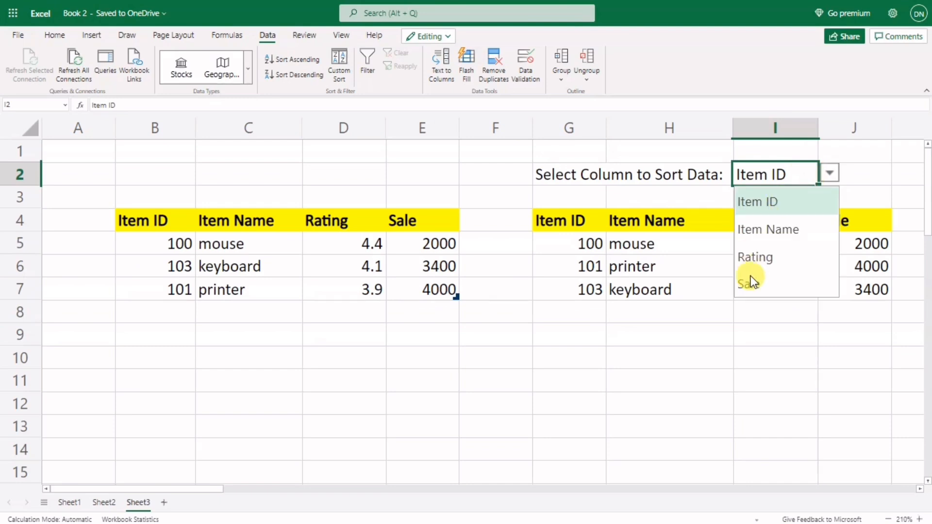
click(754, 257)
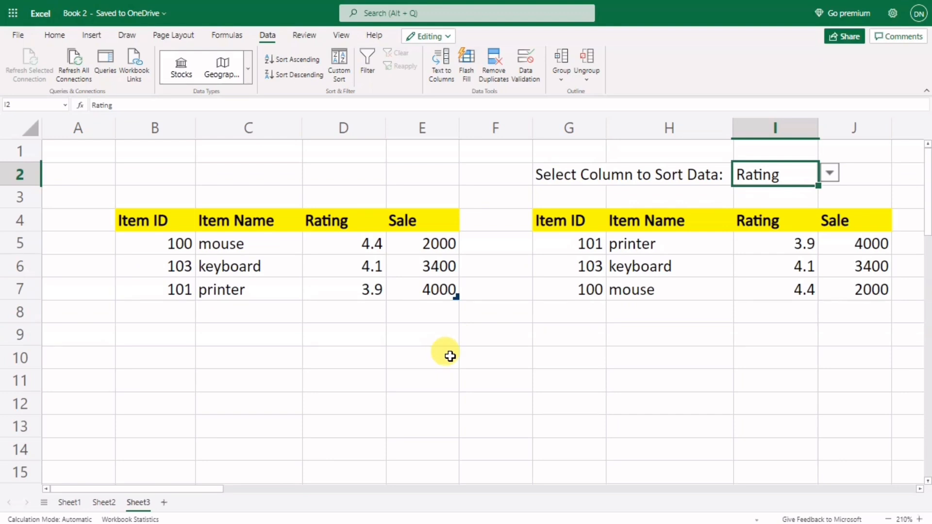
drag(566, 129, 855, 130)
drag(169, 311, 409, 291)
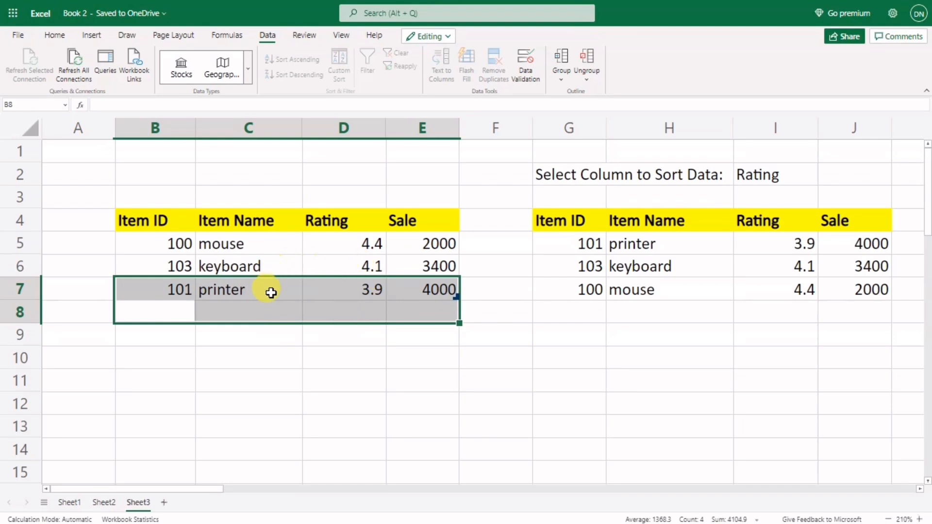
drag(565, 218, 843, 289)
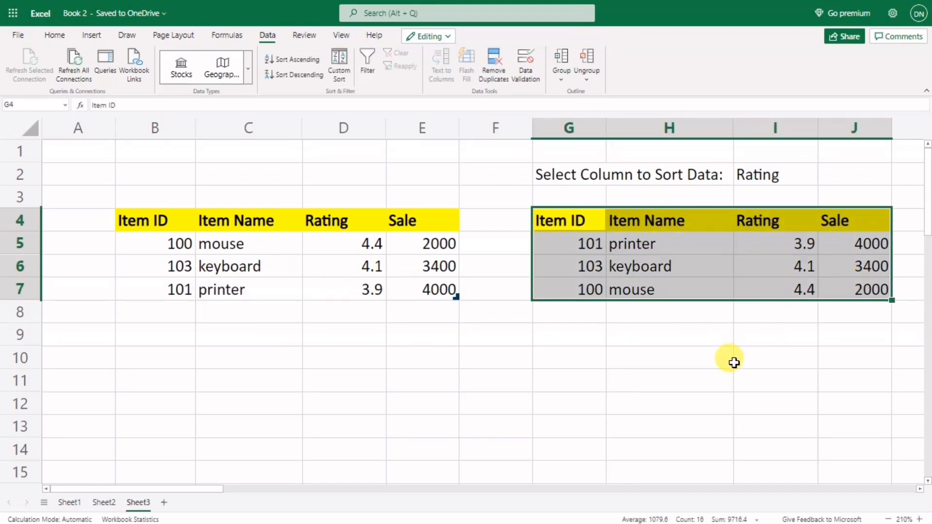